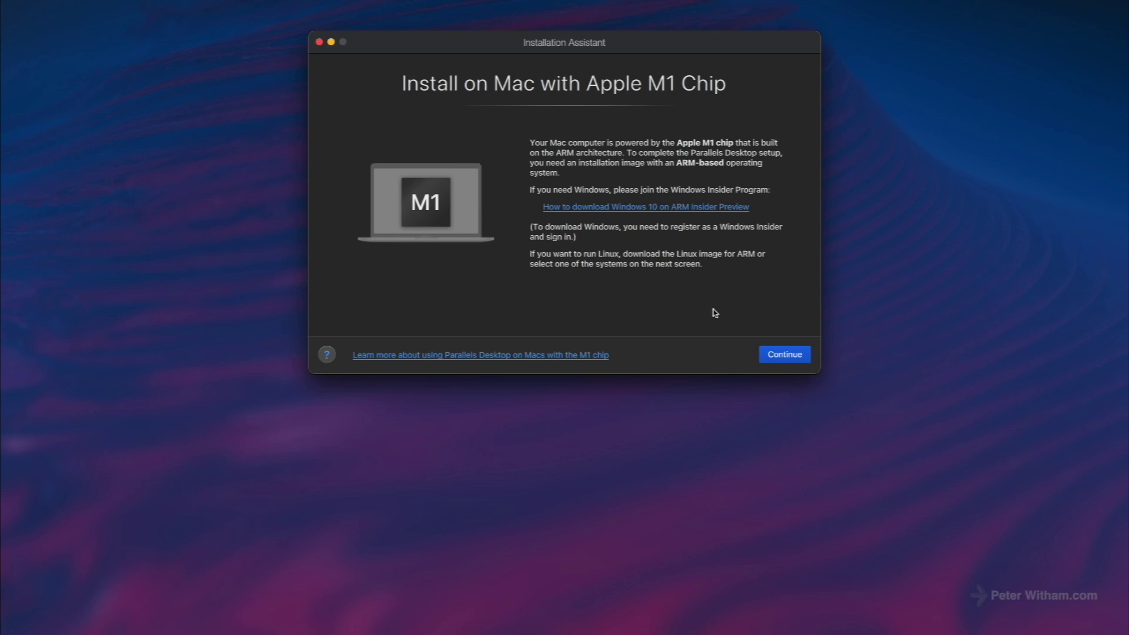
Continue past the Apple M1 chip notice in the Installation Assistant
{"action": "left_click", "coordinate": [777, 355]}
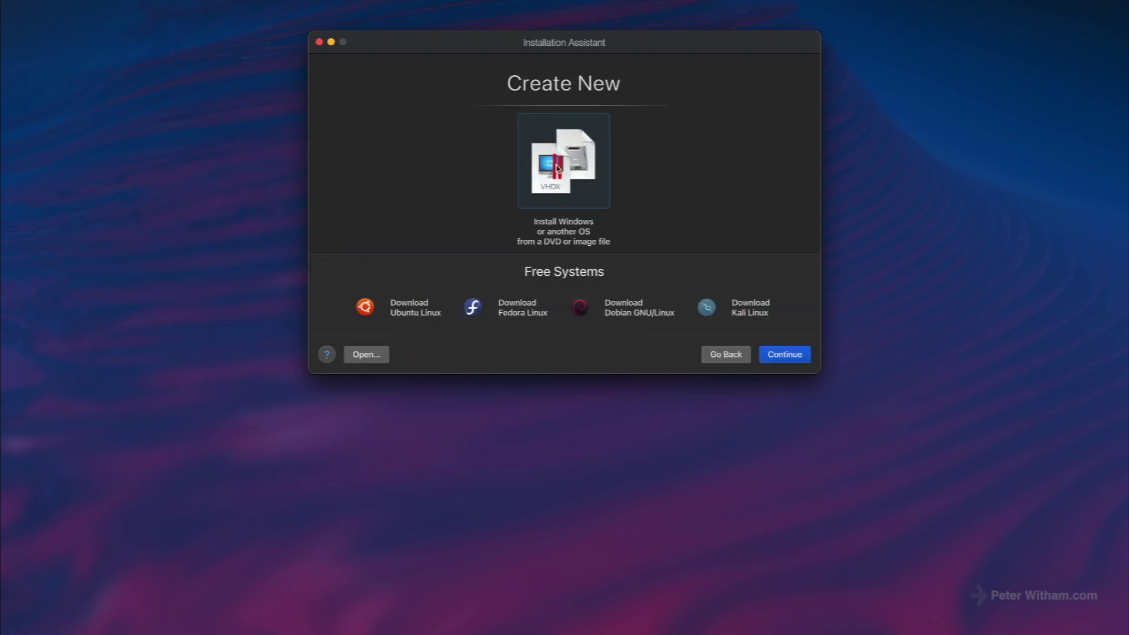
Auto-detect the Windows10_InsiderPreview_Client_ARM64_en-us_21354.VHDX image and accept it
{"action": "left_click", "coordinate": [783, 355]}
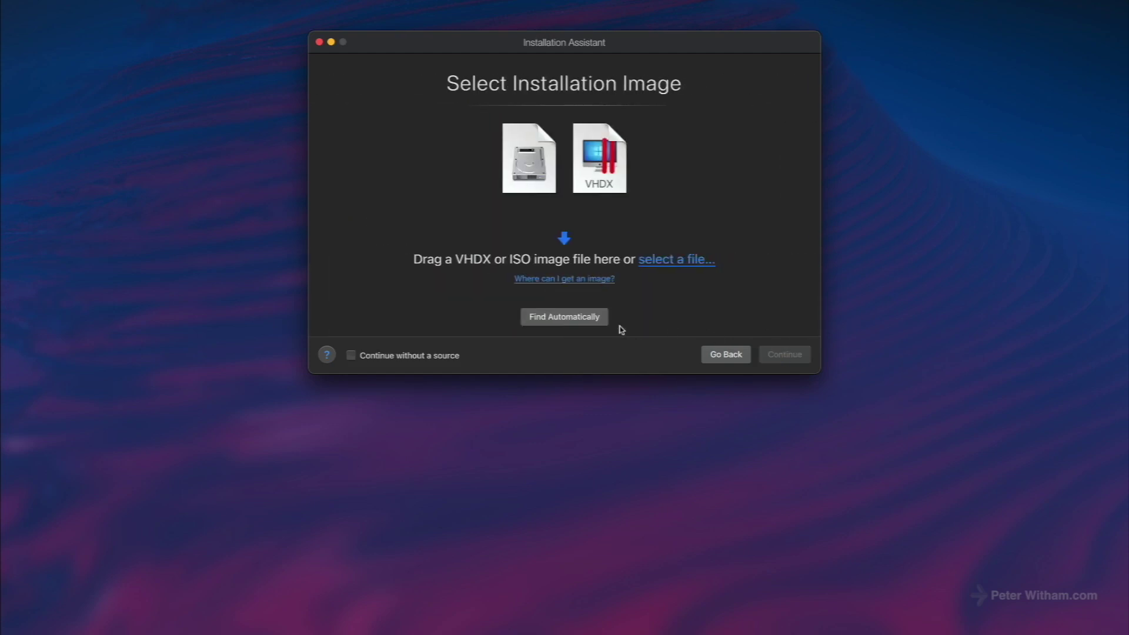
{"action": "left_click", "coordinate": [566, 317]}
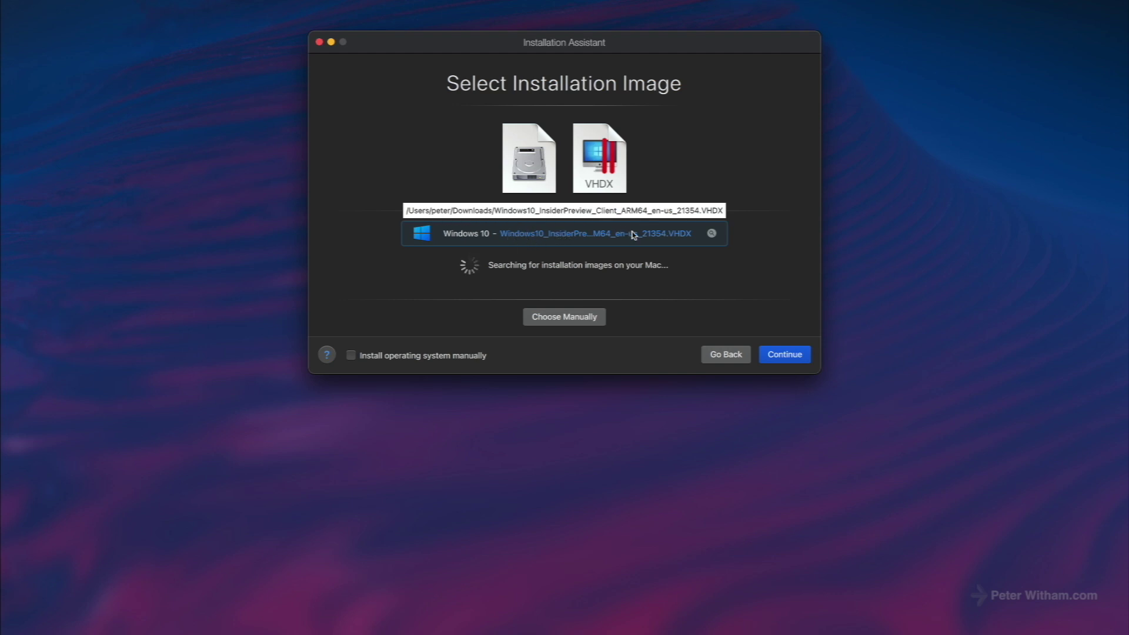
{"action": "left_click", "coordinate": [787, 353]}
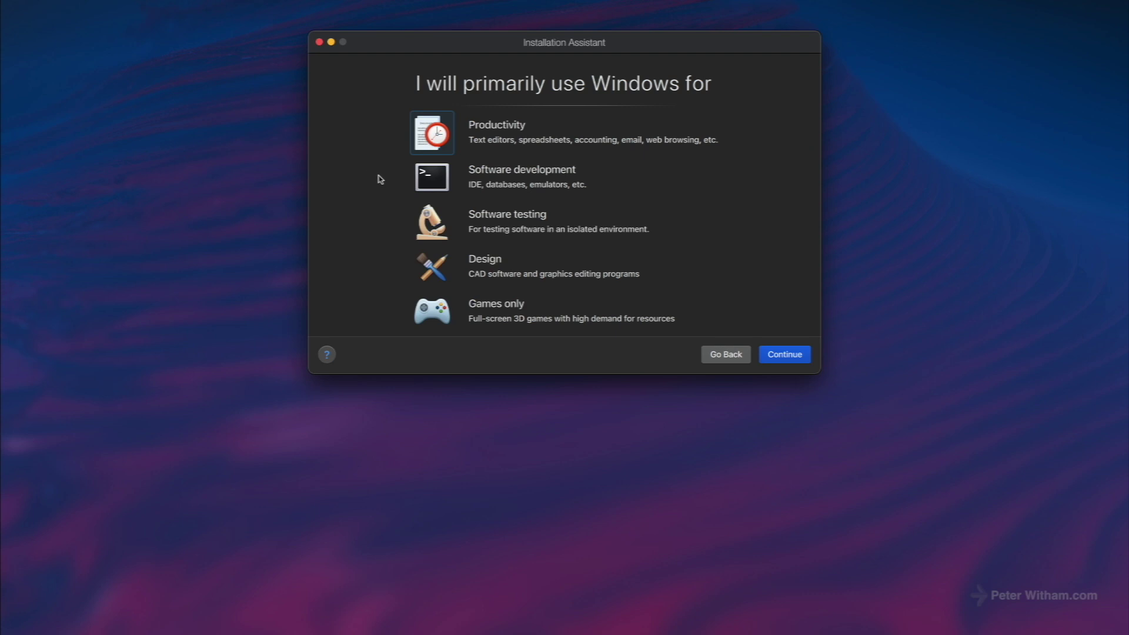
Create the 'Windows 10' VM for Software development with 'Customize settings before installation' ticked
{"action": "left_click", "coordinate": [516, 178]}
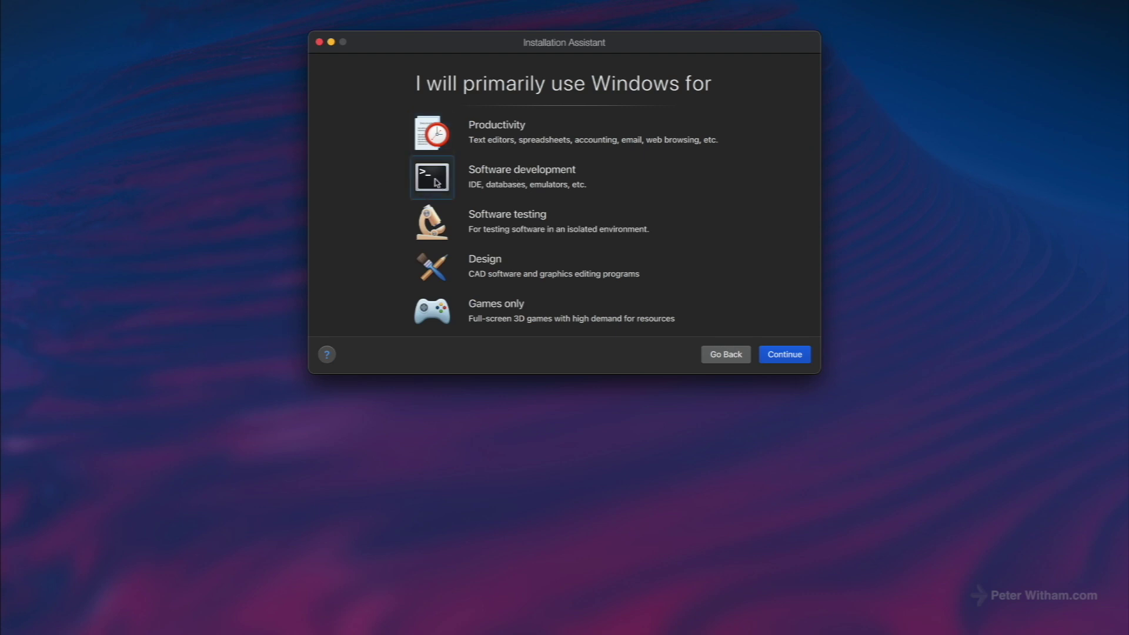
{"action": "left_click", "coordinate": [784, 353]}
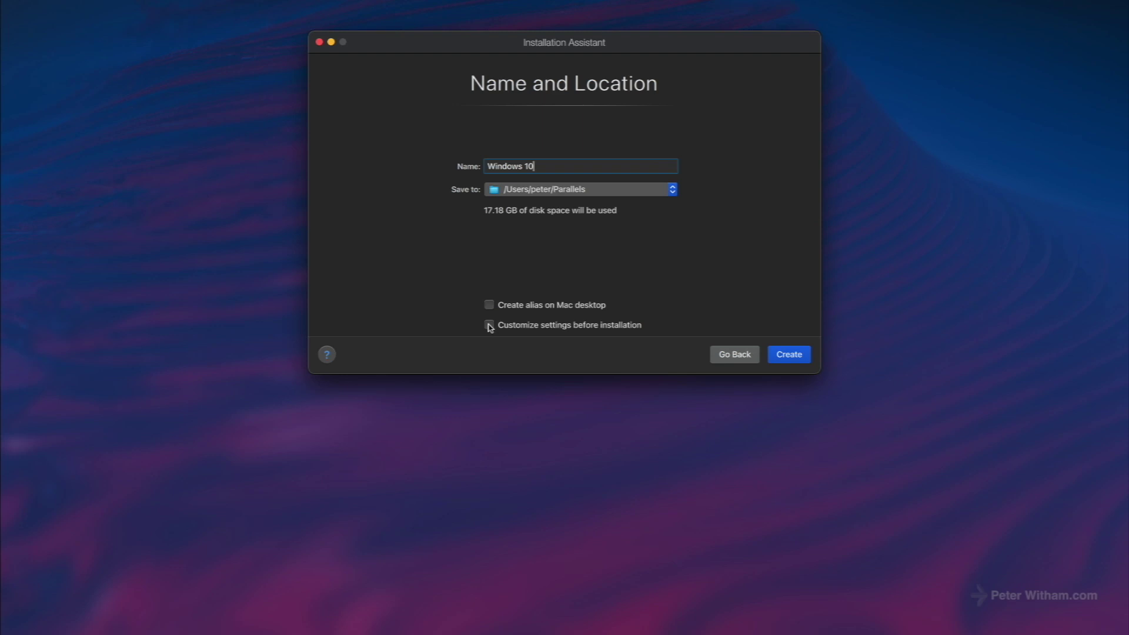
{"action": "left_click", "coordinate": [489, 325]}
{"action": "left_click", "coordinate": [782, 355]}
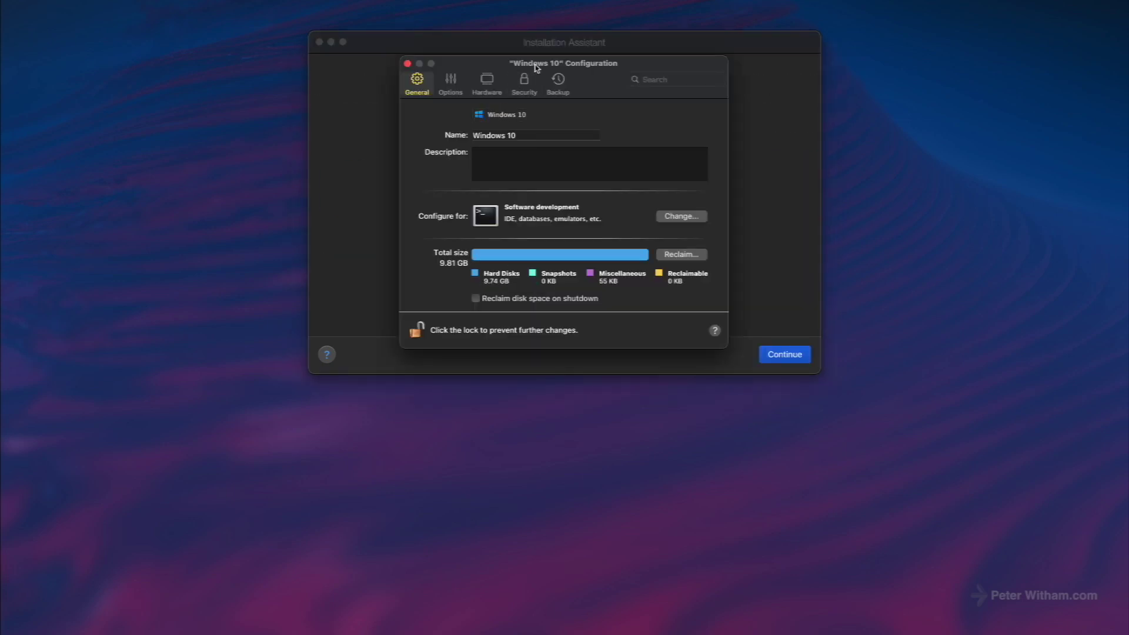
{"action": "mouse_move", "coordinate": [537, 68]}
{"action": "left_mouse_down"}
{"action": "mouse_move", "coordinate": [535, 98]}
{"action": "mouse_move", "coordinate": [538, 76]}
{"action": "left_mouse_up"}
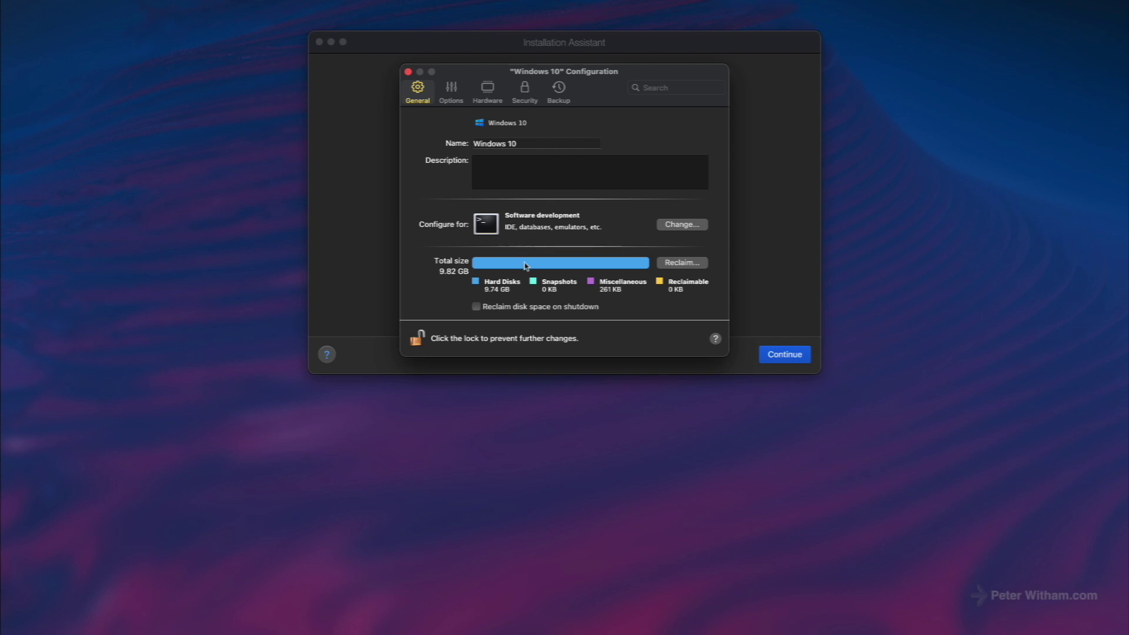
Review the Options and Optimization pages, then bring up the Sharing page's Share folders choices
{"action": "left_click", "coordinate": [452, 96]}
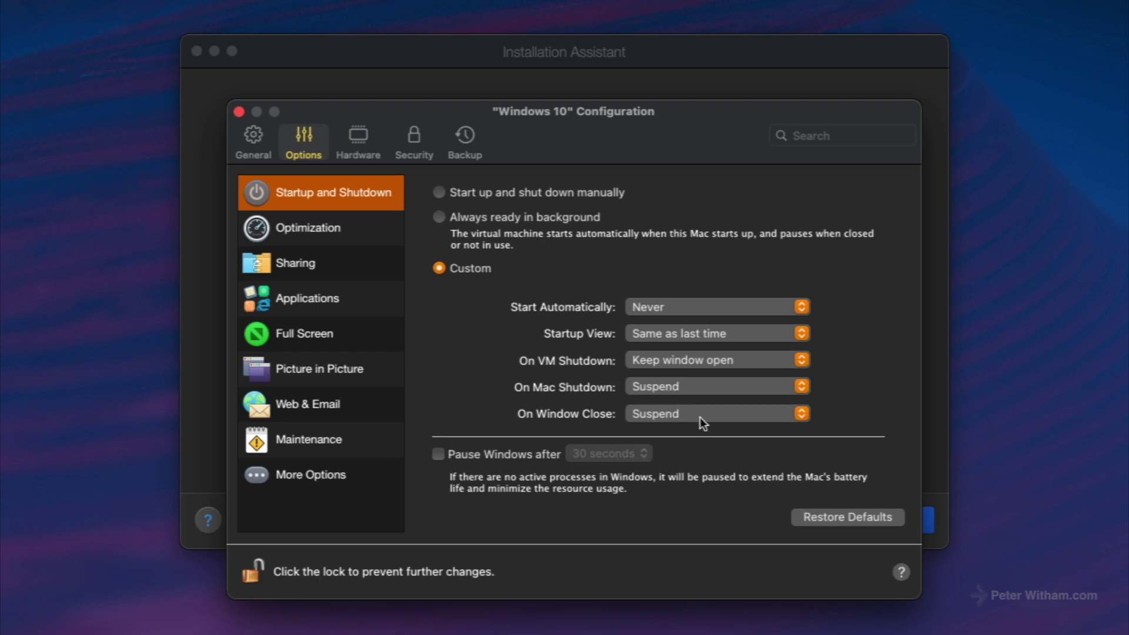
{"action": "left_click", "coordinate": [307, 234]}
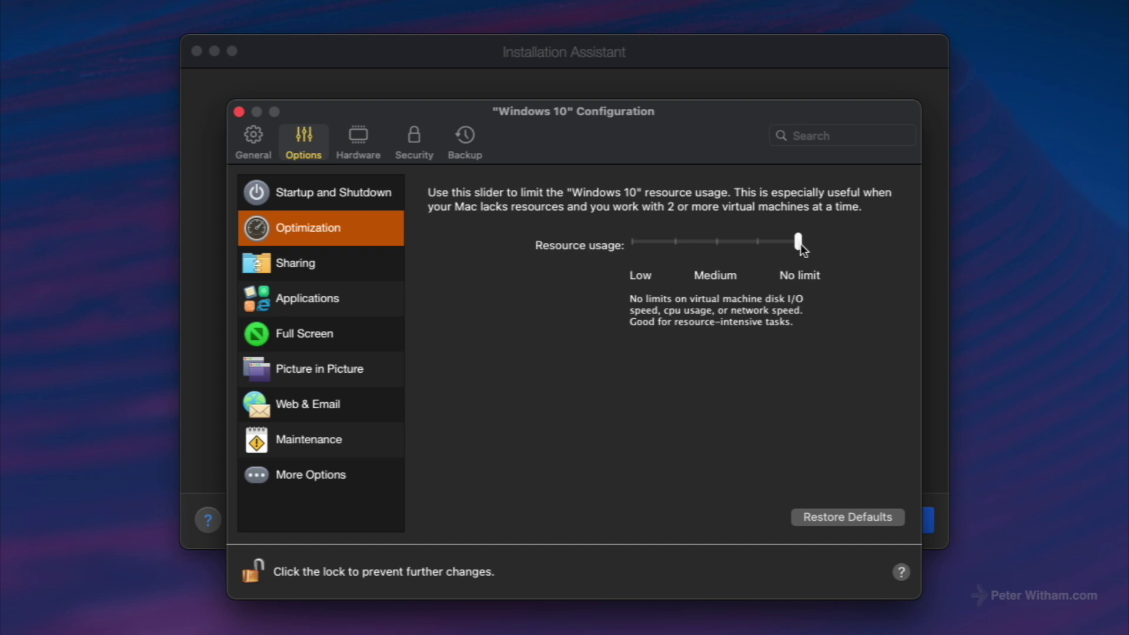
{"action": "left_click", "coordinate": [321, 259]}
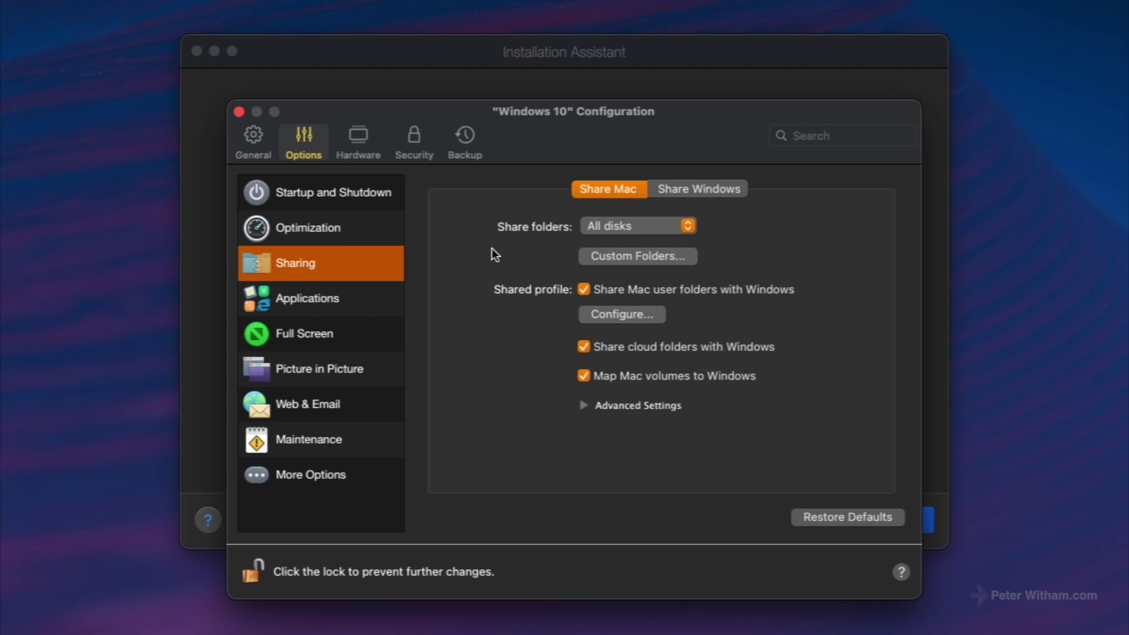
{"action": "left_click", "coordinate": [636, 225]}
Set Share folders to None, confirm both warnings, and untick cloud folders and Mac volumes
{"action": "left_click", "coordinate": [612, 195]}
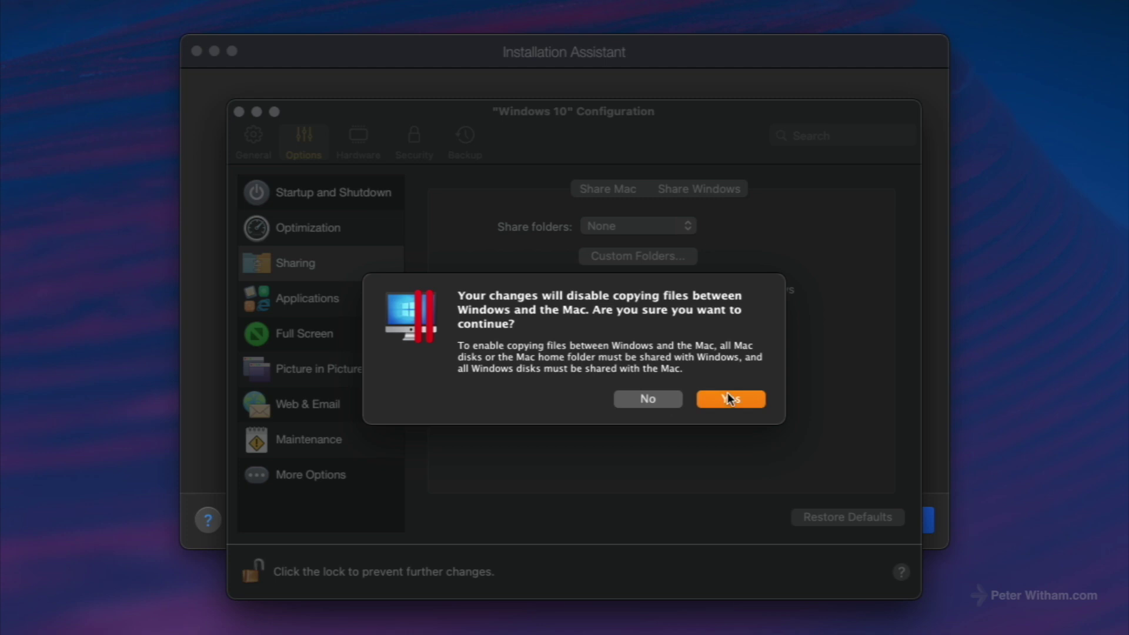
{"action": "left_click", "coordinate": [728, 398]}
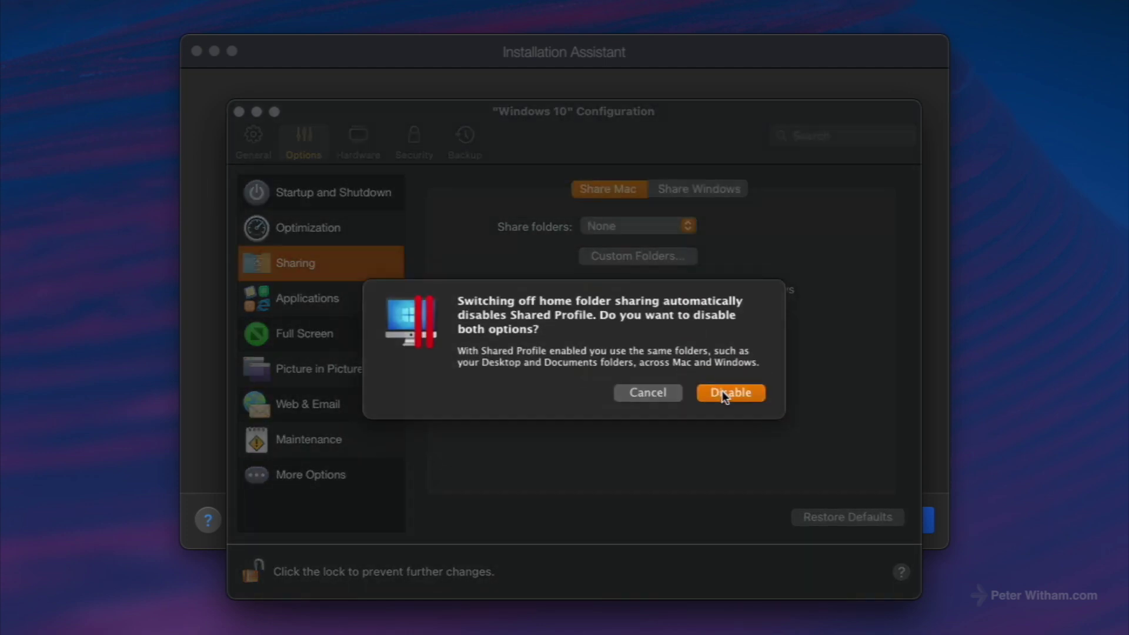
{"action": "left_click", "coordinate": [725, 393]}
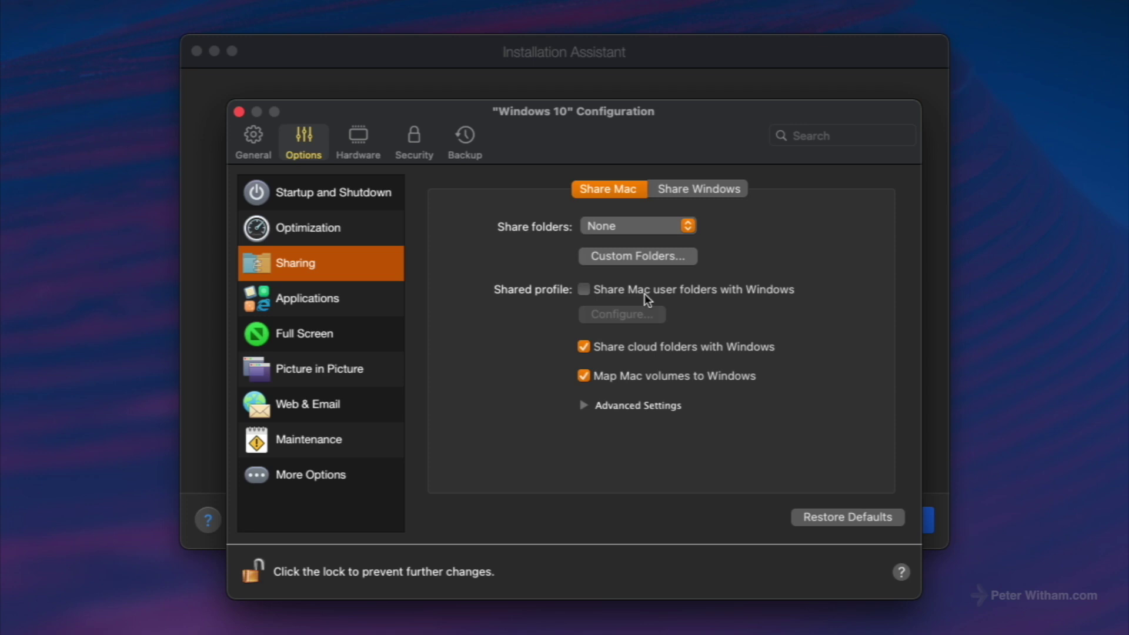
{"action": "left_click", "coordinate": [650, 347]}
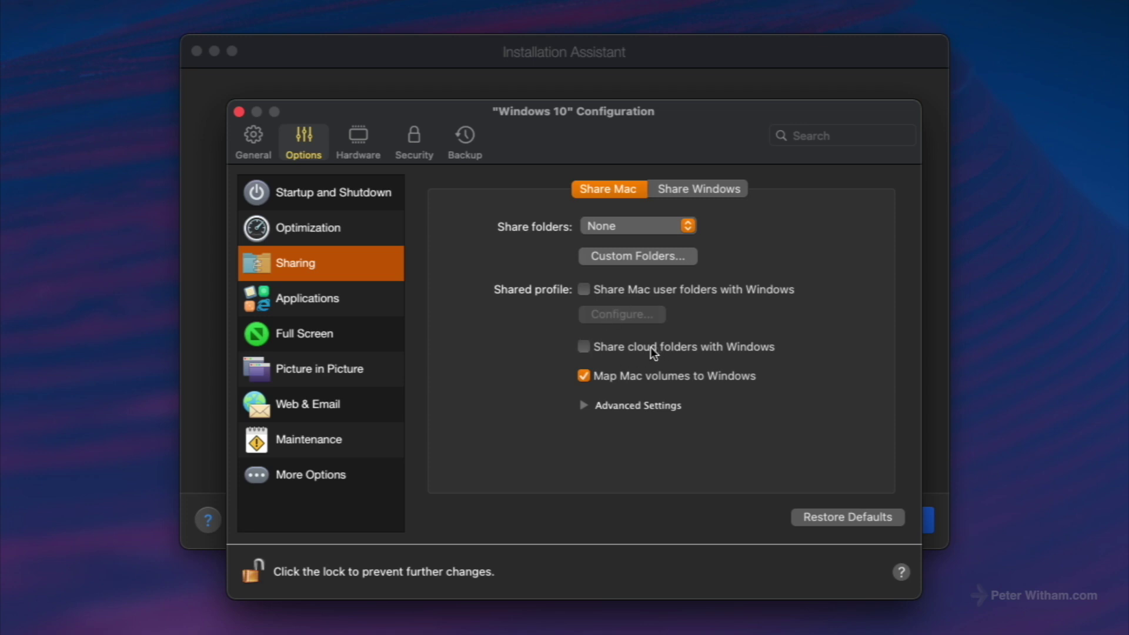
{"action": "left_click", "coordinate": [619, 378]}
{"action": "left_click", "coordinate": [585, 406]}
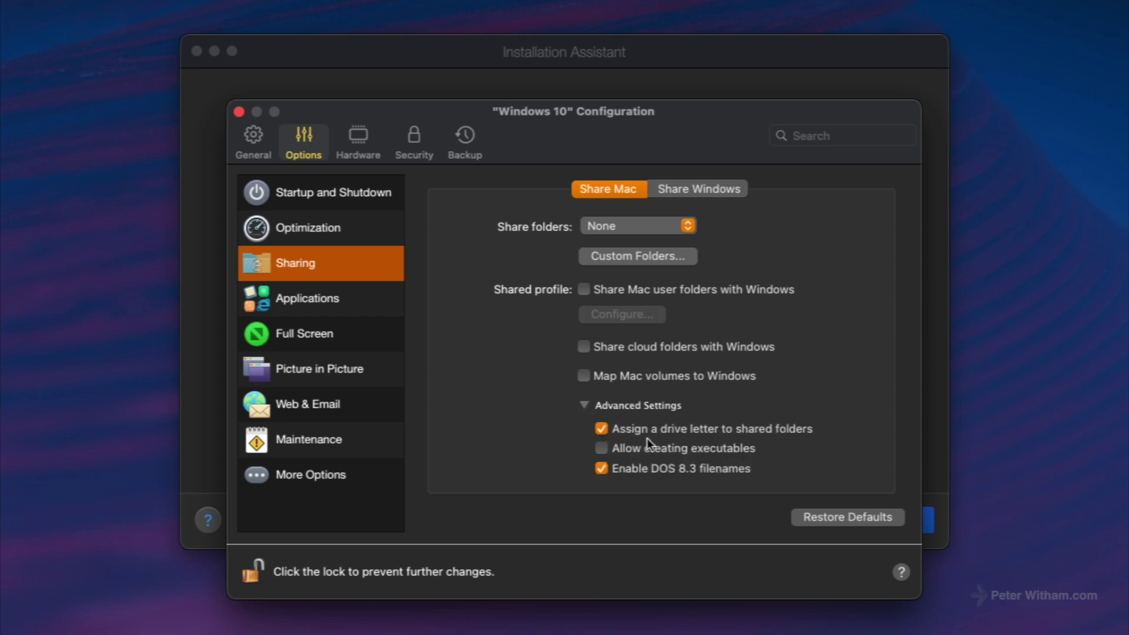
{"action": "left_click", "coordinate": [586, 406]}
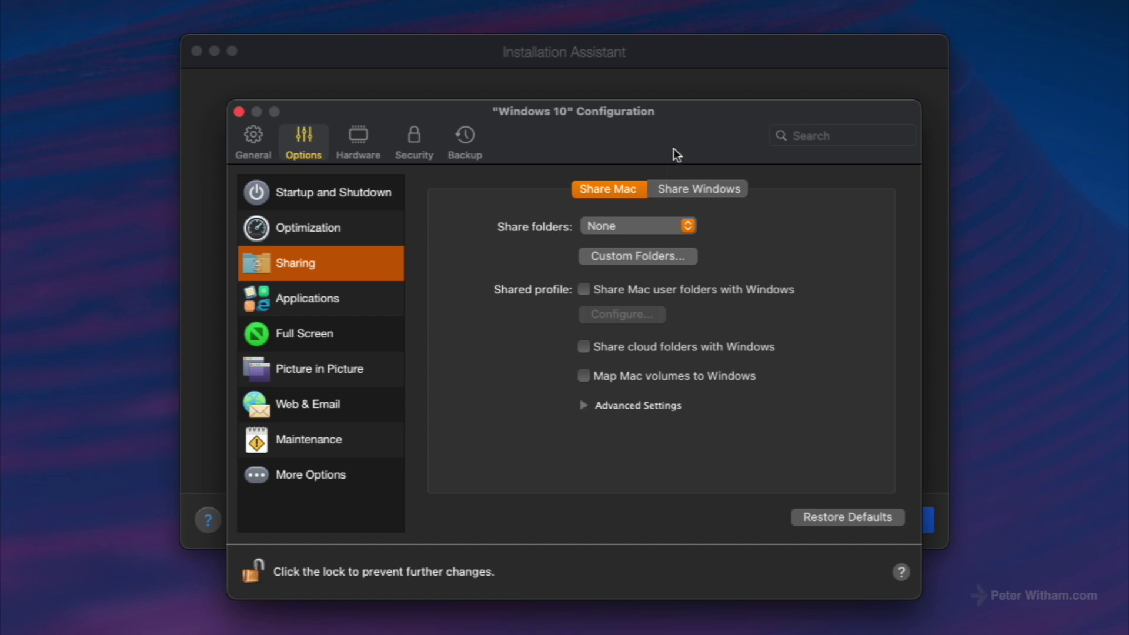
In Share Windows, turn off Access Windows folders from Mac
{"action": "left_click", "coordinate": [710, 194]}
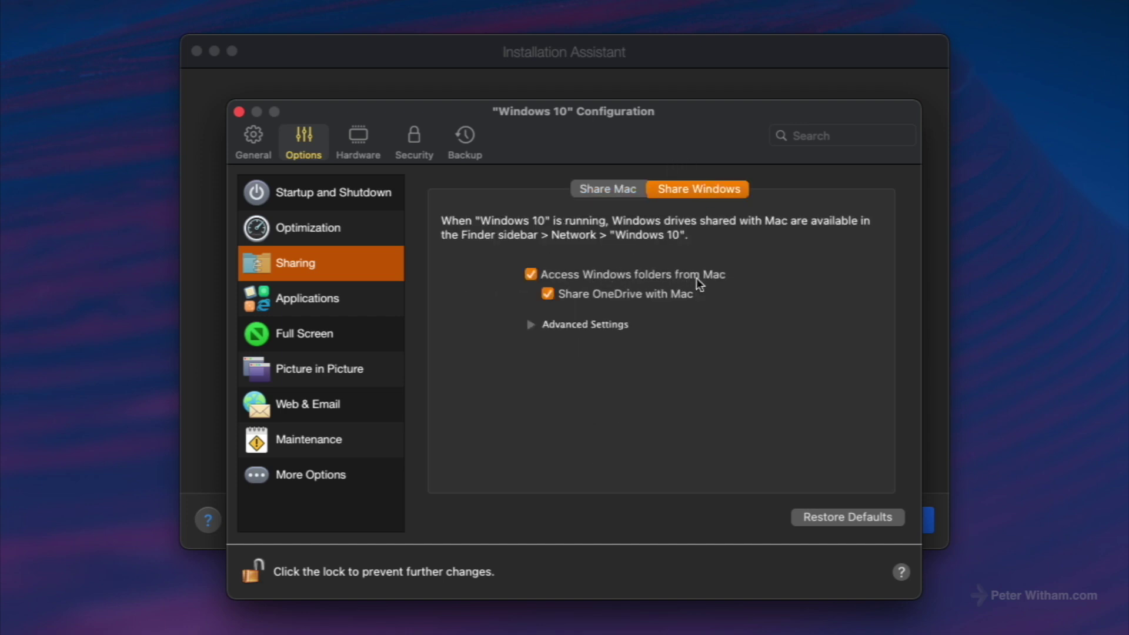
{"action": "left_click", "coordinate": [624, 279]}
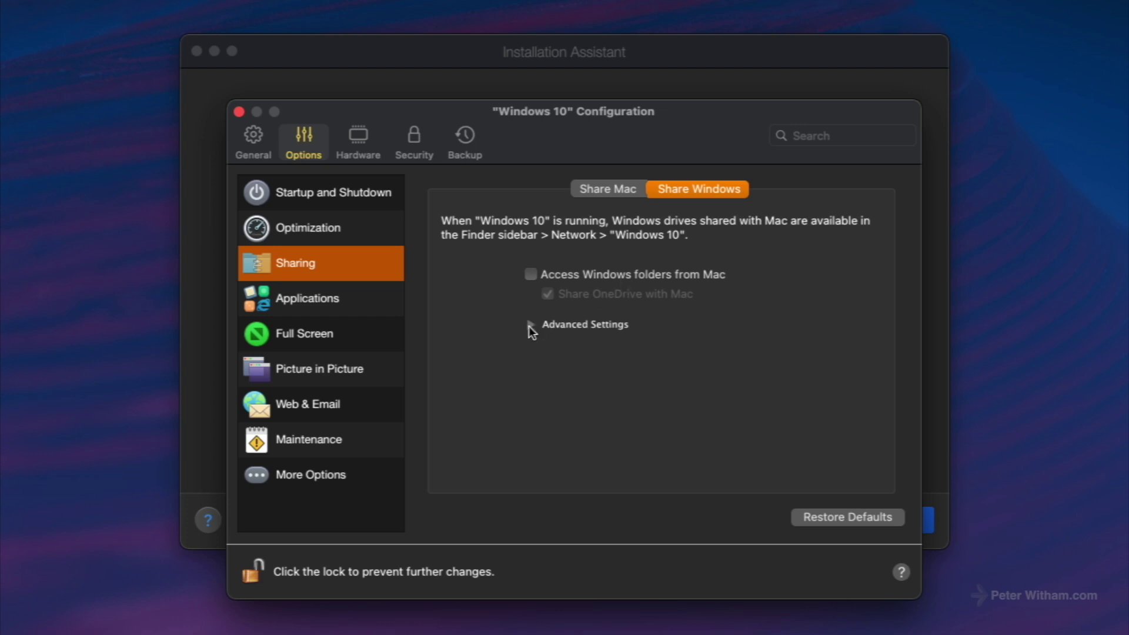
{"action": "left_click", "coordinate": [531, 325]}
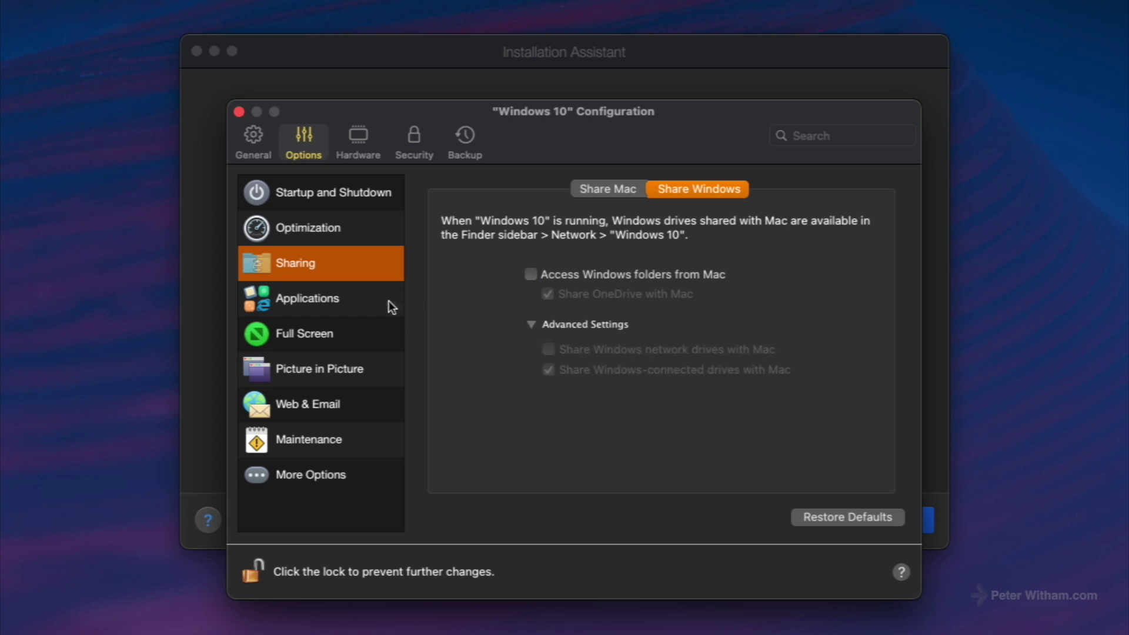
{"action": "left_click", "coordinate": [340, 305]}
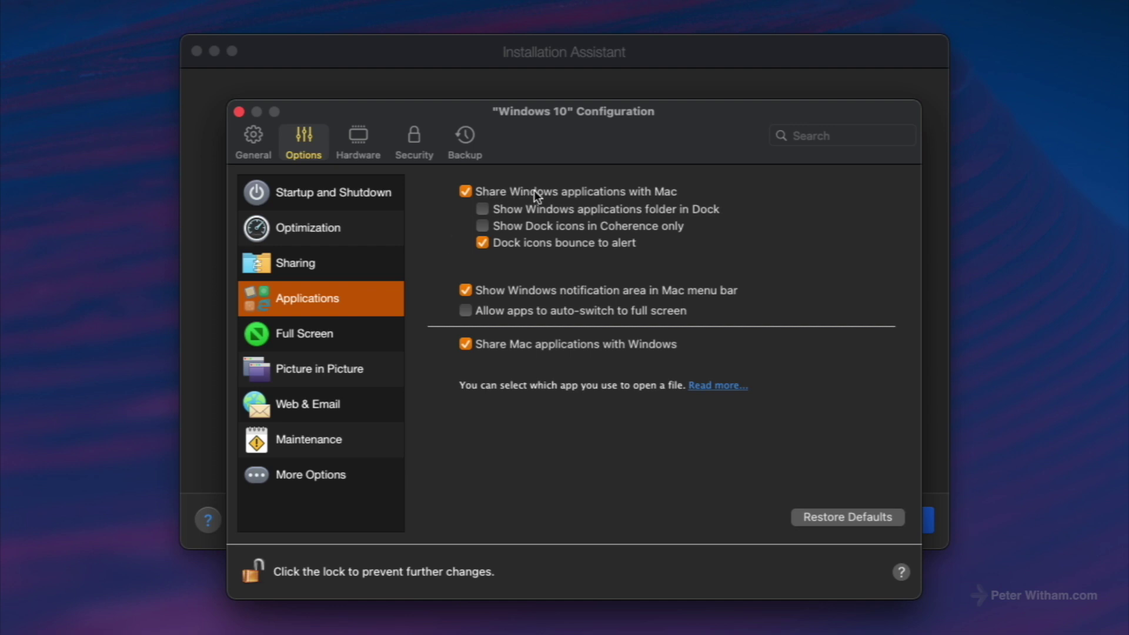
Disable Windows and Mac application sharing and keep the notification area off the Mac menu bar
{"action": "left_click", "coordinate": [581, 193]}
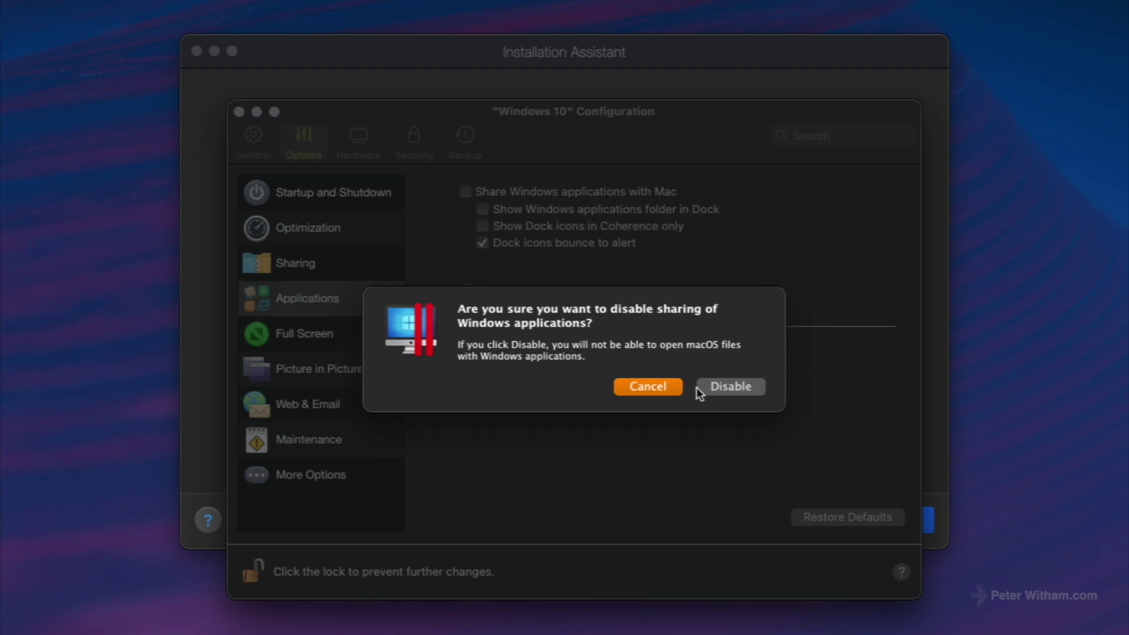
{"action": "left_click", "coordinate": [725, 384]}
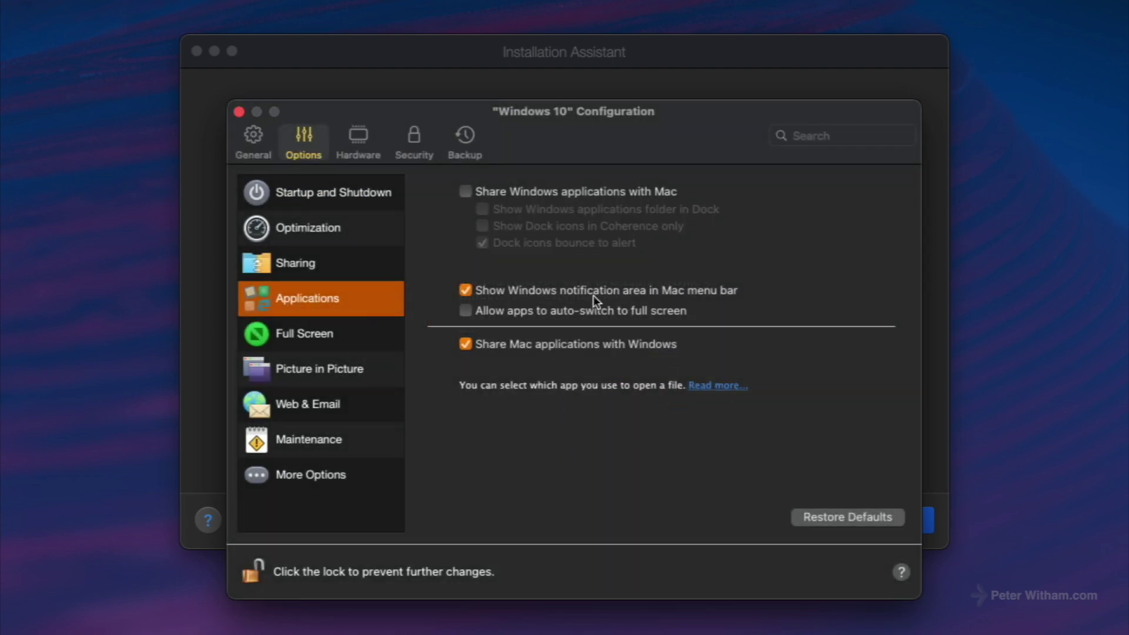
{"action": "left_click", "coordinate": [545, 294]}
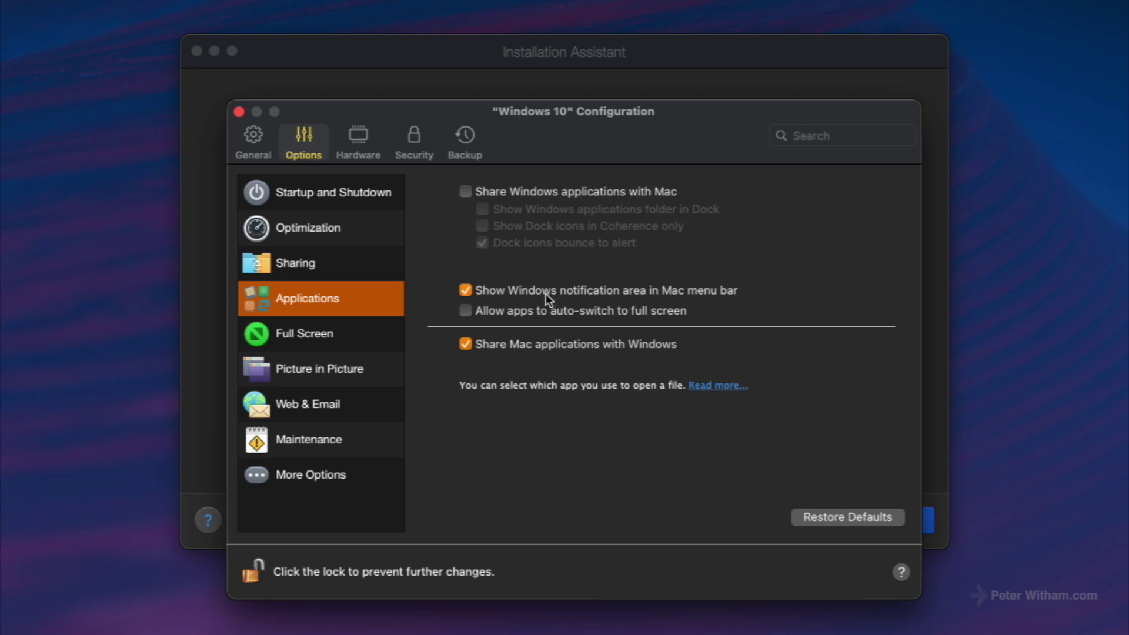
{"action": "left_click", "coordinate": [543, 346]}
{"action": "left_click", "coordinate": [737, 386]}
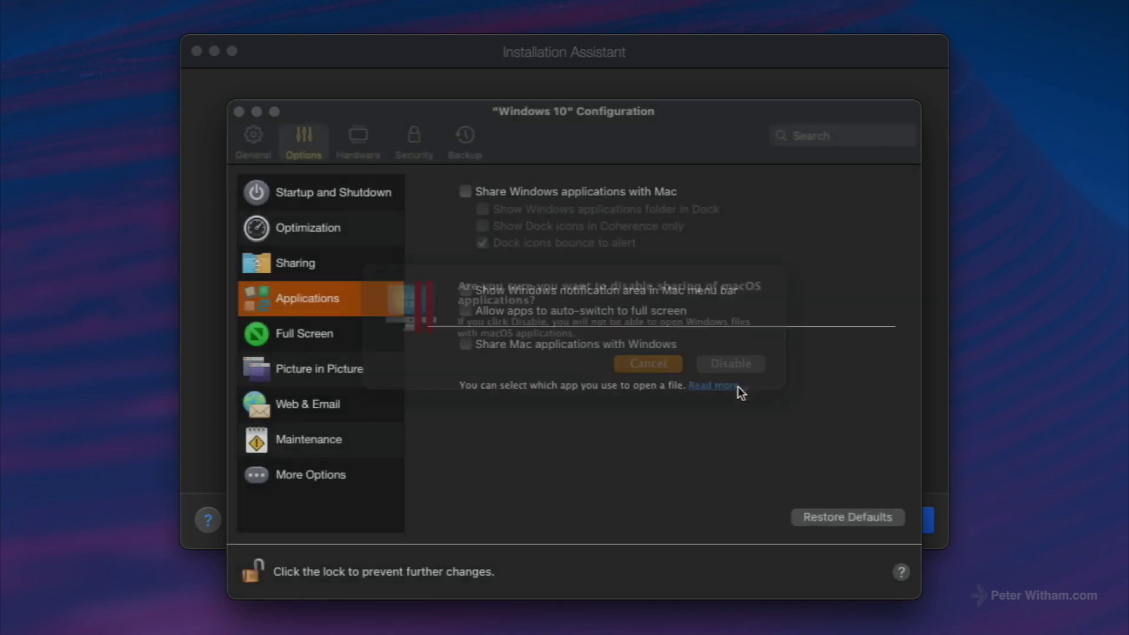
{"action": "left_click", "coordinate": [321, 337]}
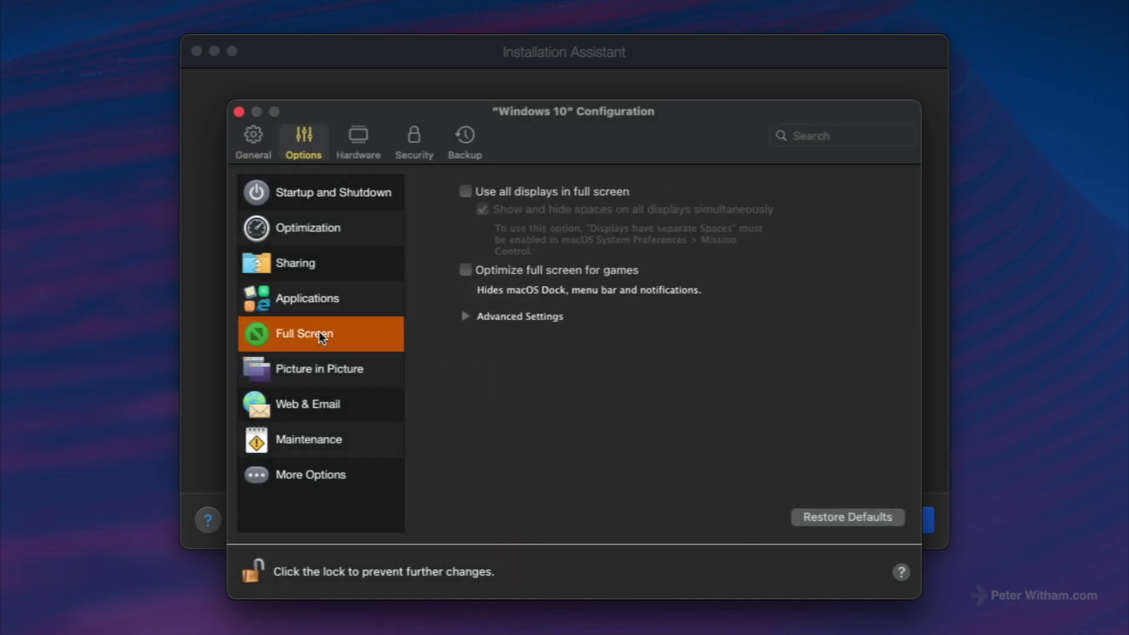
Look through the Picture in Picture, Web & Email, Maintenance and More Options pages
{"action": "left_click", "coordinate": [345, 367]}
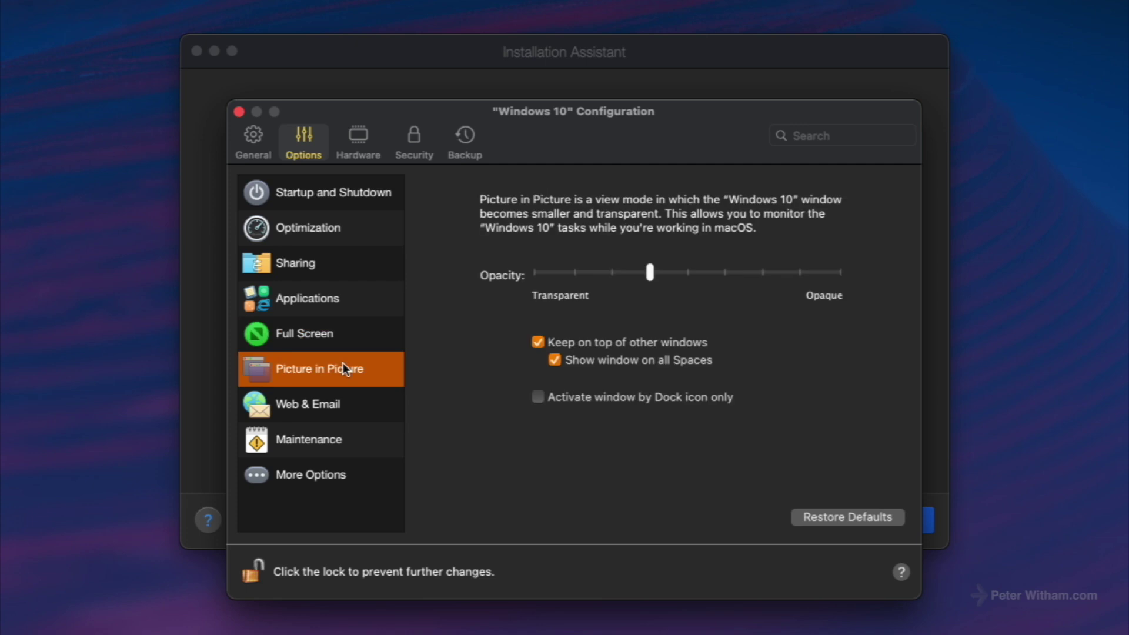
{"action": "left_click", "coordinate": [351, 406]}
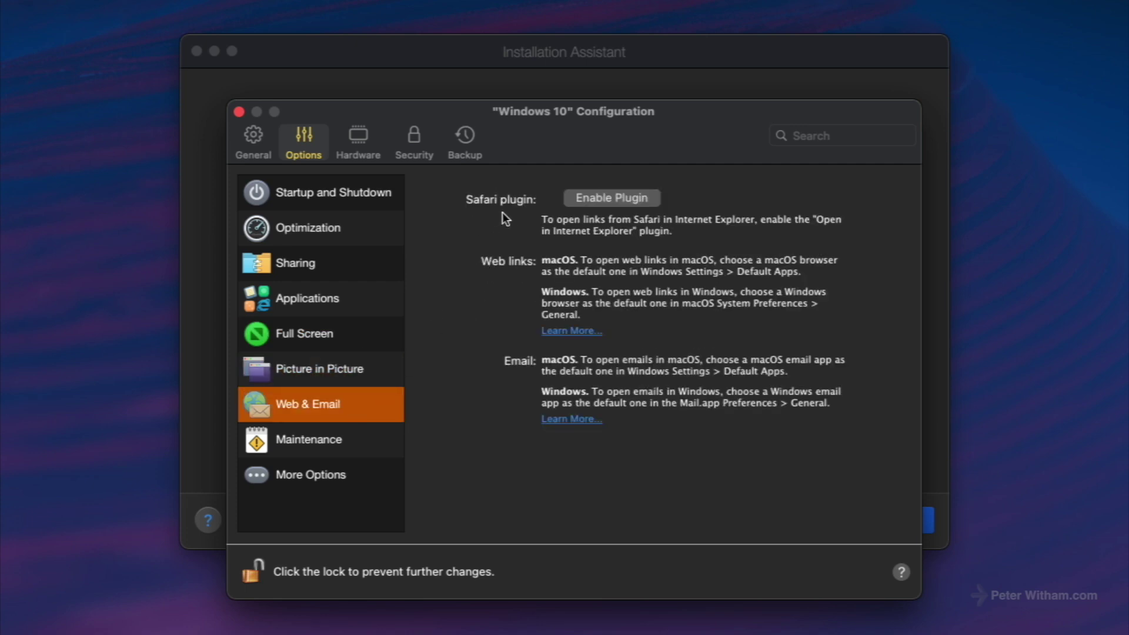
{"action": "left_click", "coordinate": [325, 442]}
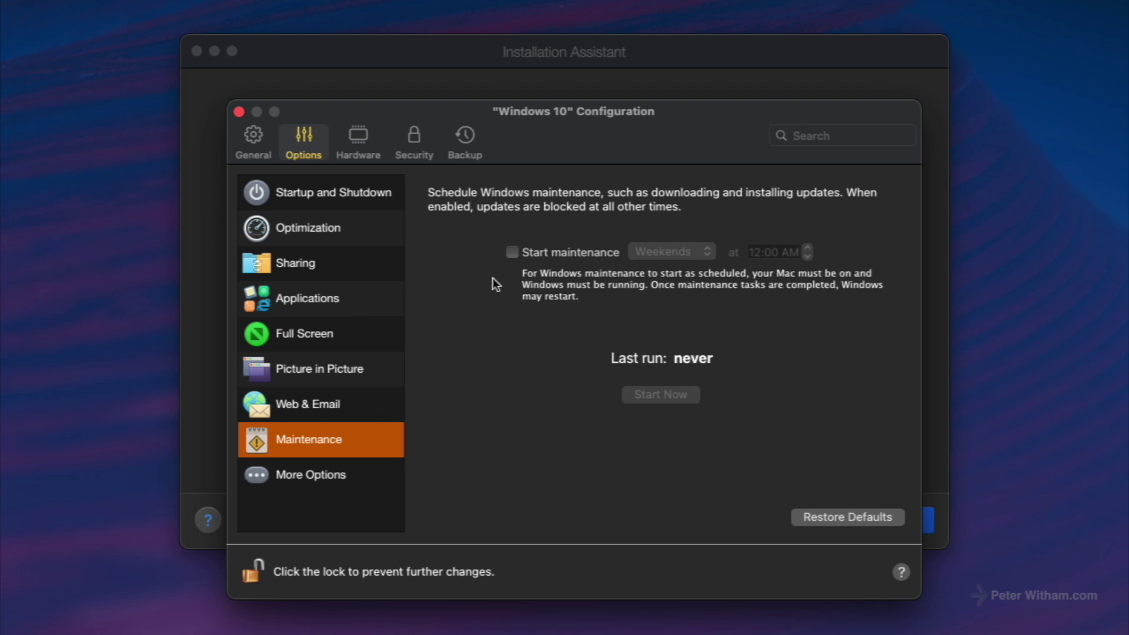
{"action": "left_click", "coordinate": [351, 476]}
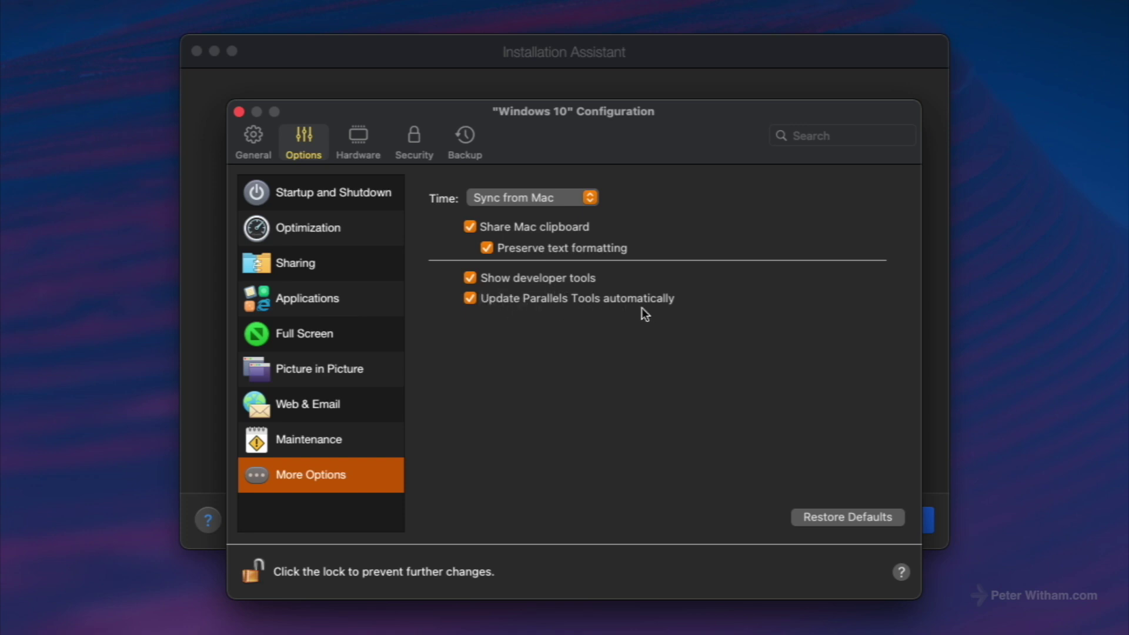
Switch to the Hardware CPU & Memory page showing 4 processors and 4096 MB memory
{"action": "left_click", "coordinate": [360, 138]}
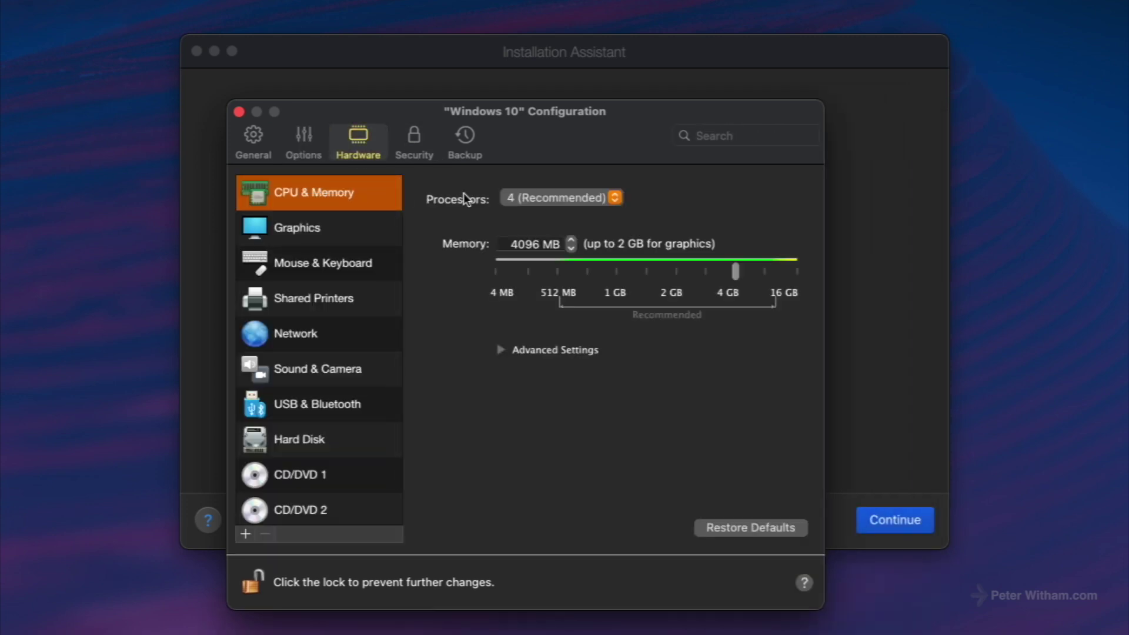
Keep 4 processors and stop sharing Mac printers with Windows 10
{"action": "left_click", "coordinate": [548, 203]}
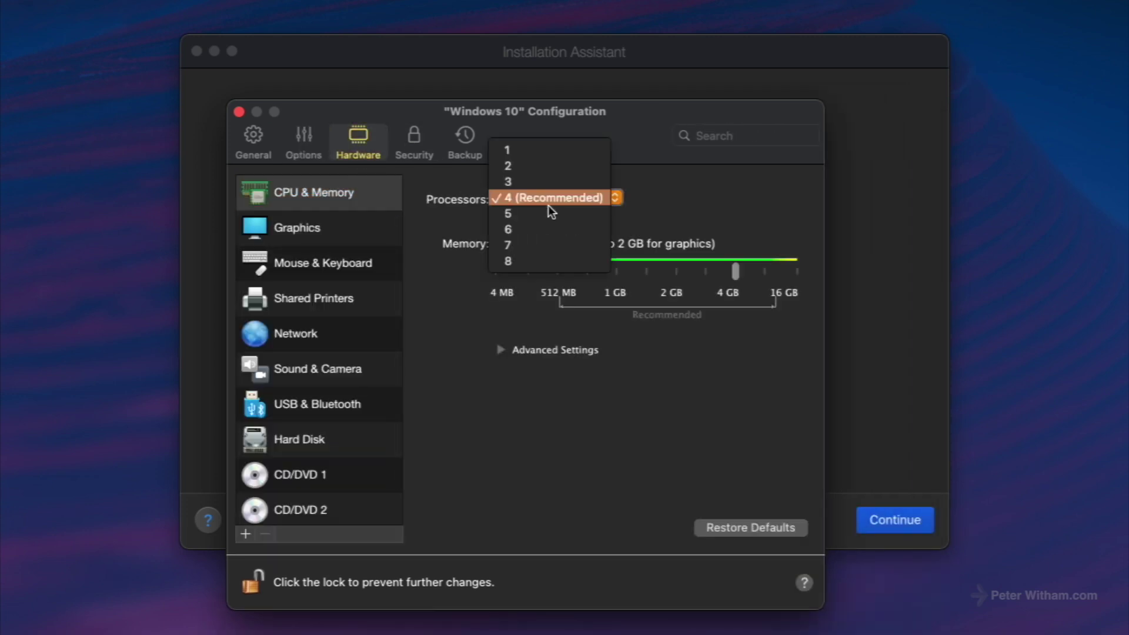
{"action": "left_click", "coordinate": [449, 367]}
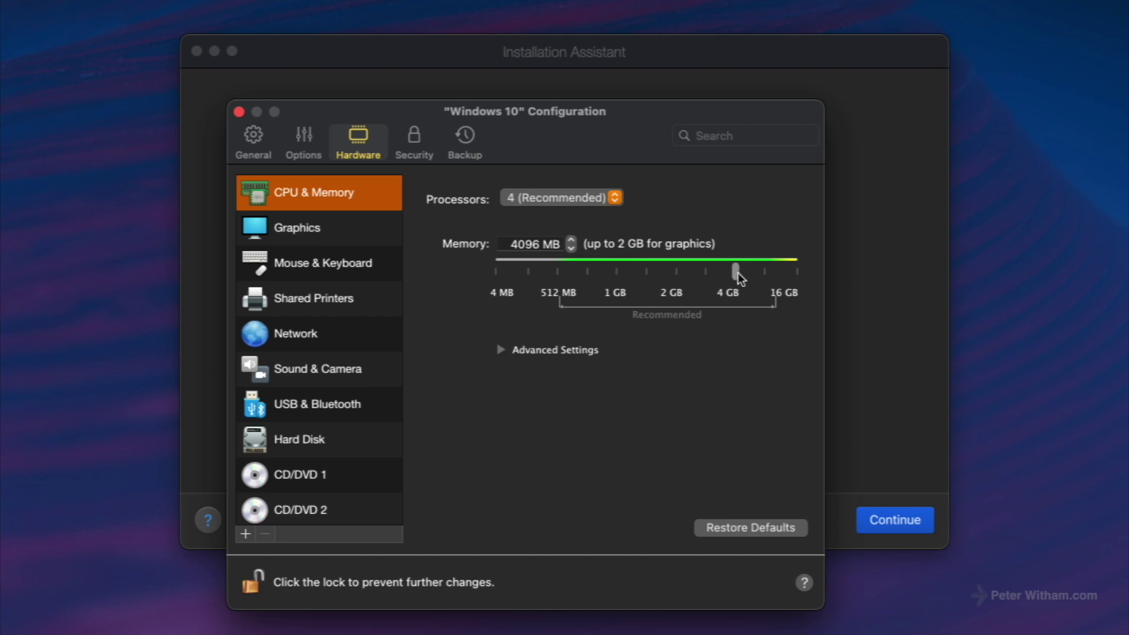
{"action": "left_click", "coordinate": [340, 225]}
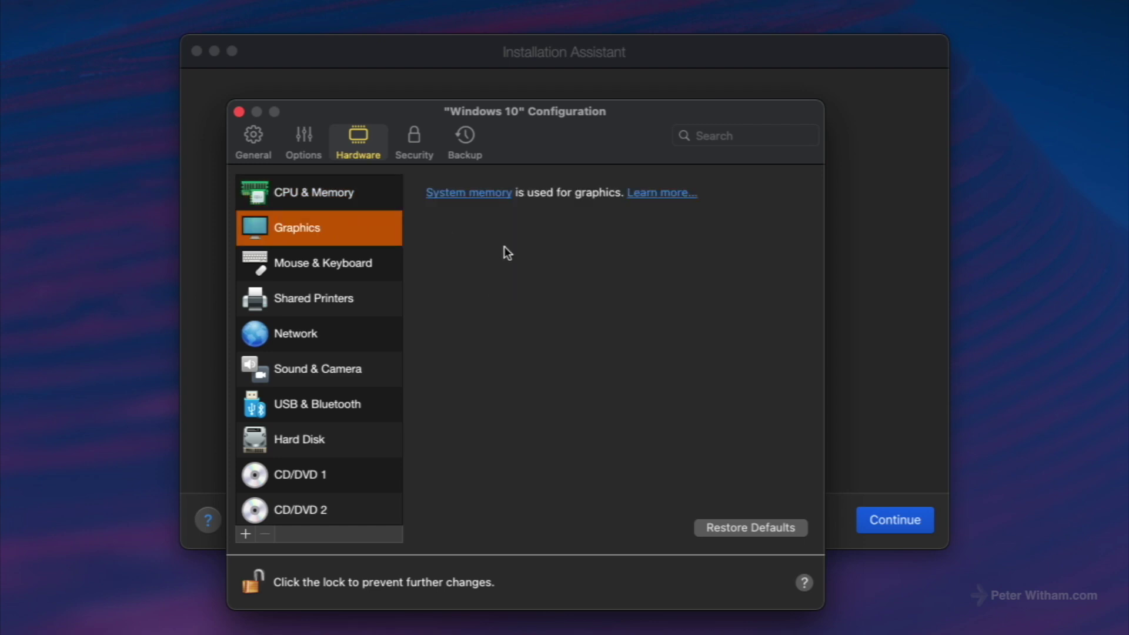
{"action": "left_click", "coordinate": [356, 263]}
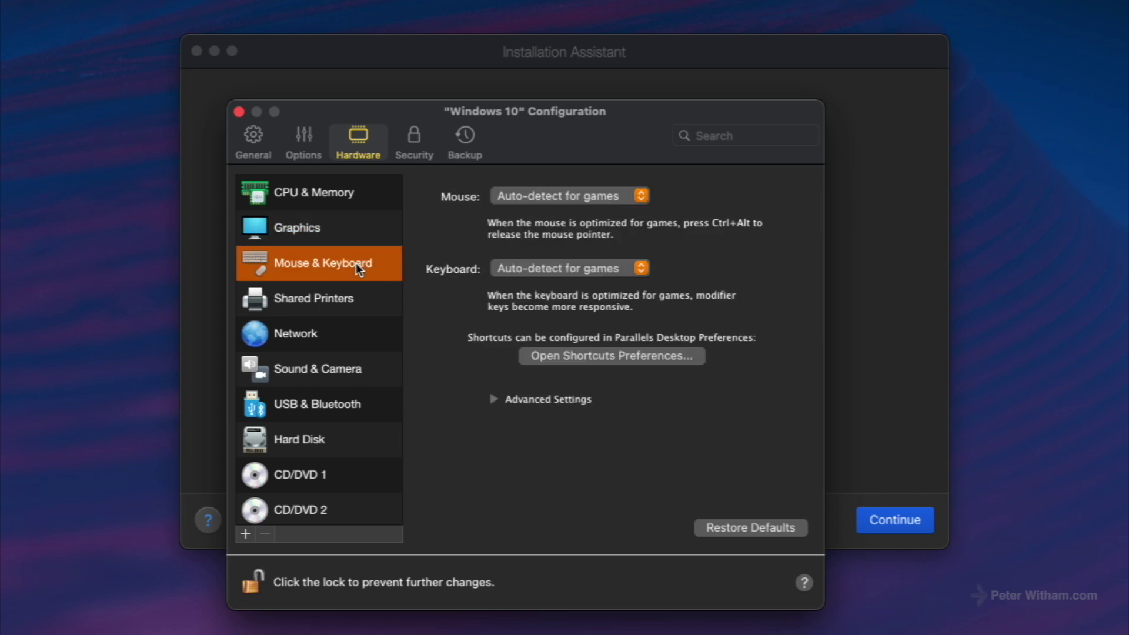
{"action": "left_click", "coordinate": [344, 301]}
{"action": "left_click", "coordinate": [529, 194]}
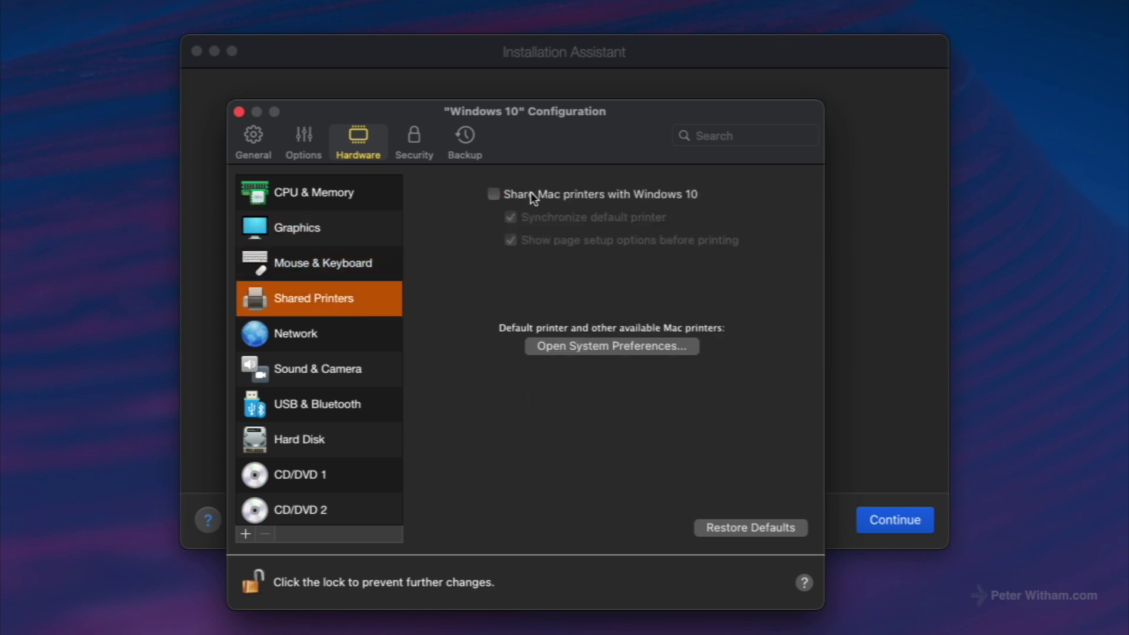
Step through Network, Sound & Camera and USB & Bluetooth to the 256 GB Hard Disk settings
{"action": "left_click", "coordinate": [318, 340]}
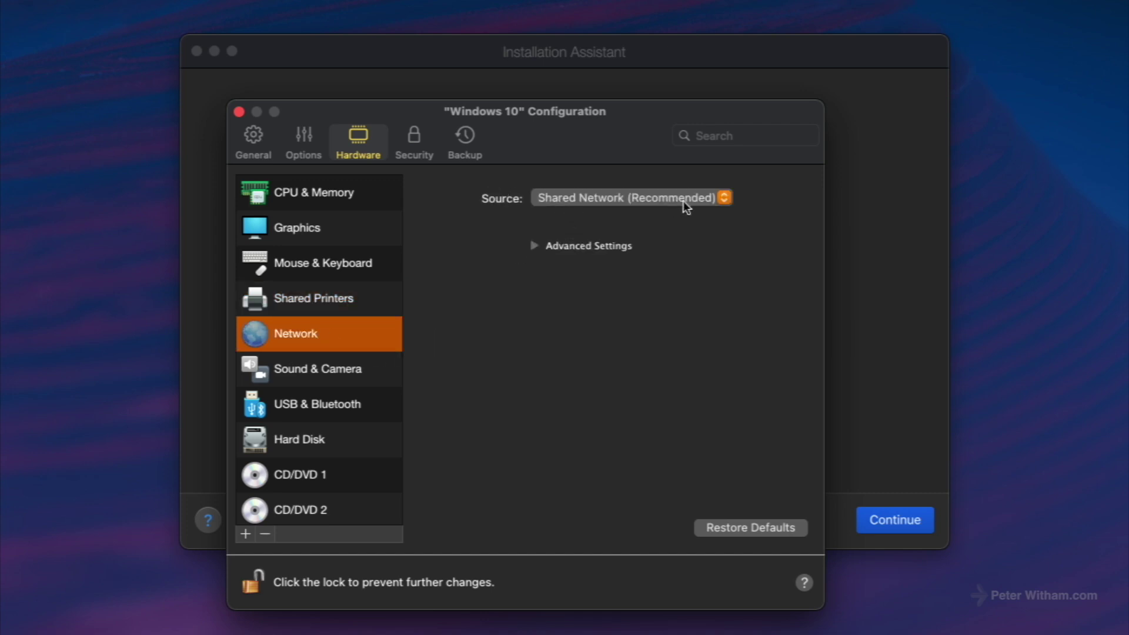
{"action": "left_click", "coordinate": [353, 370]}
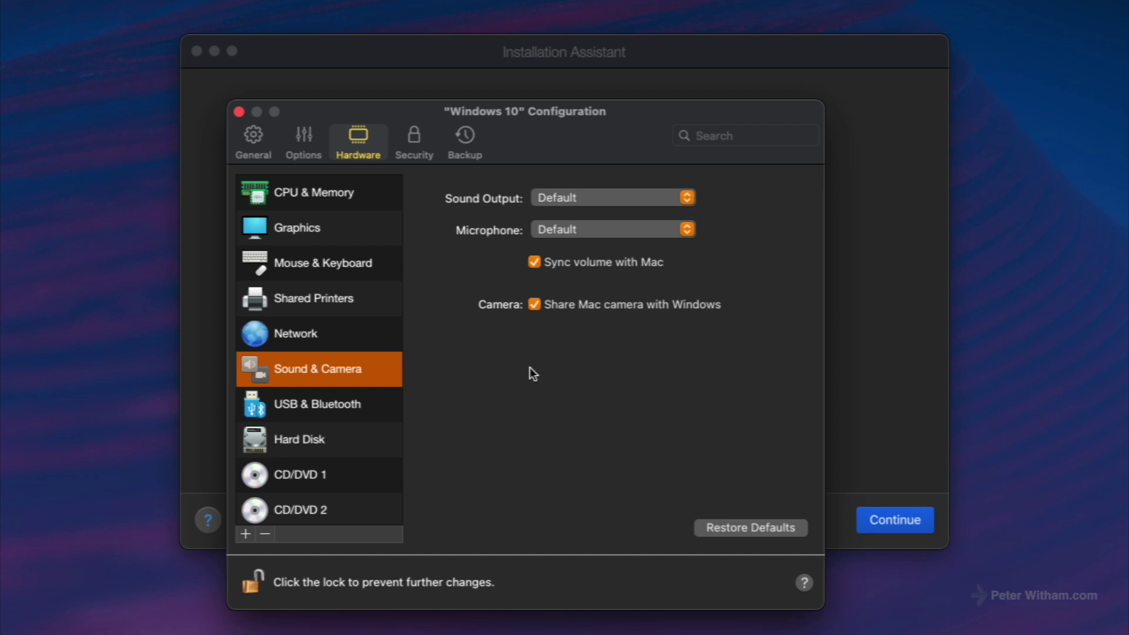
{"action": "left_click", "coordinate": [325, 411]}
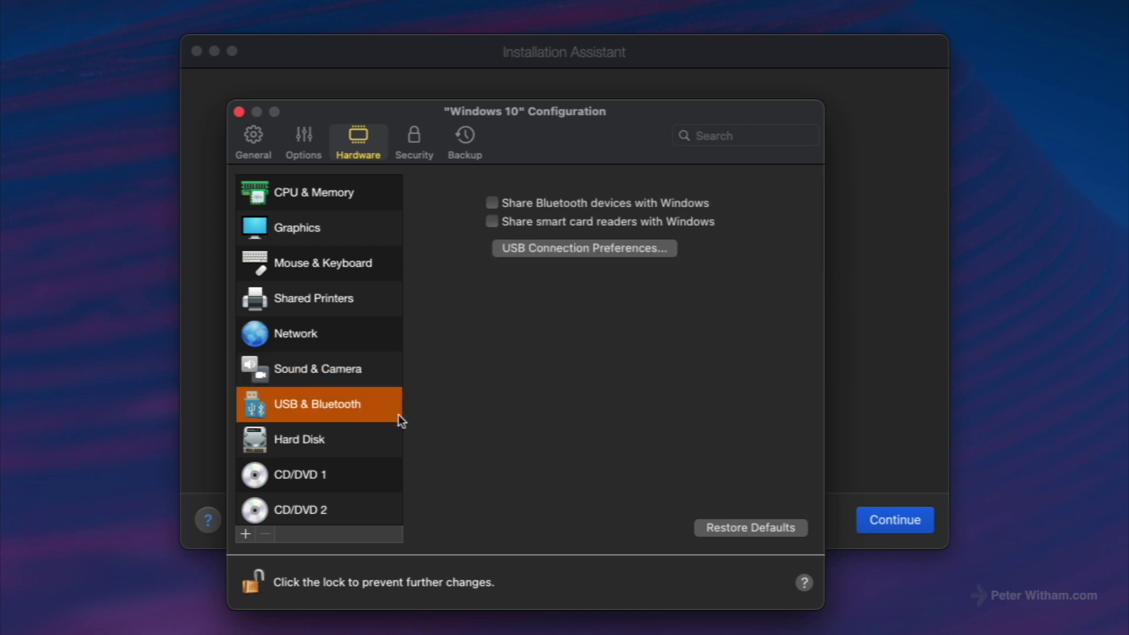
{"action": "left_click", "coordinate": [329, 441]}
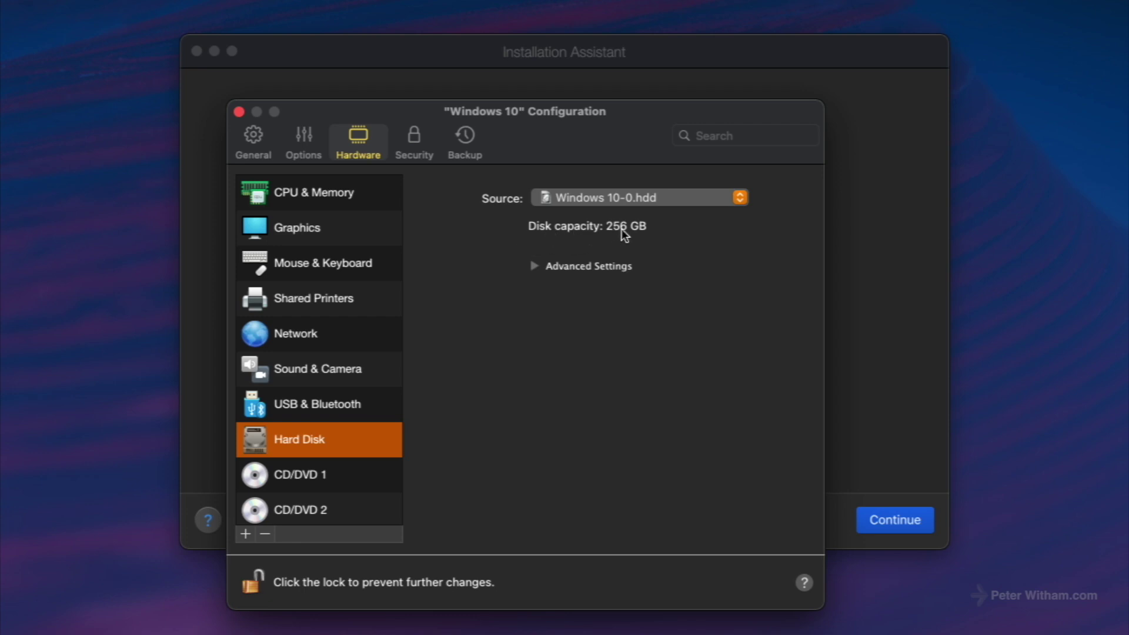
{"action": "left_click", "coordinate": [535, 266]}
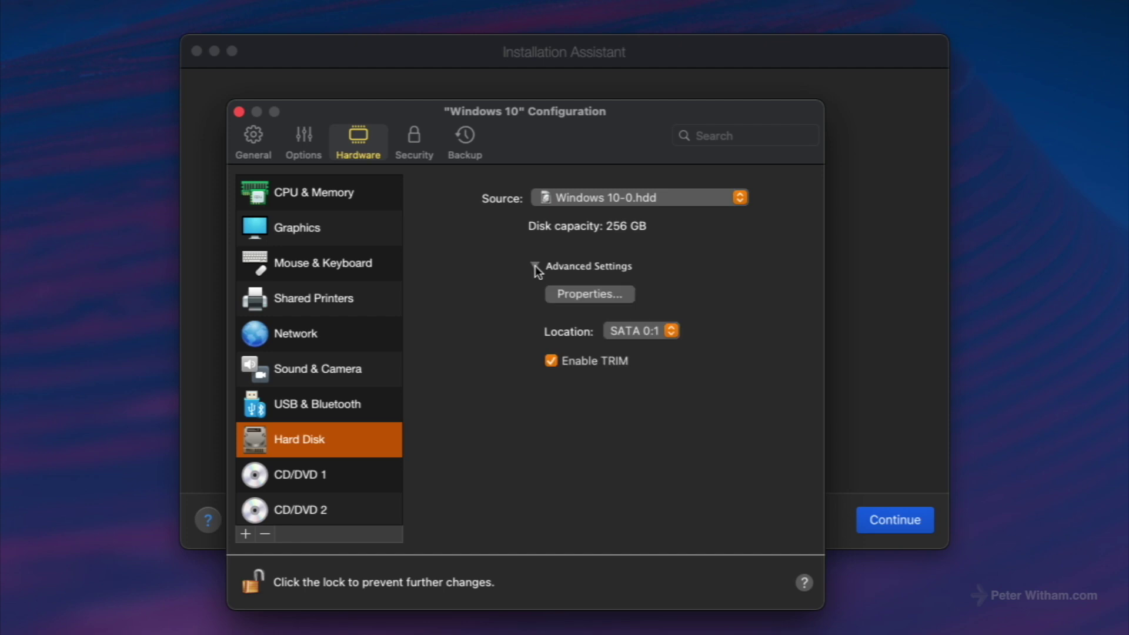
Resize Windows 10-0.hdd from 256 GB to 512 GB in Properties, confirming the warning
{"action": "left_click", "coordinate": [578, 293]}
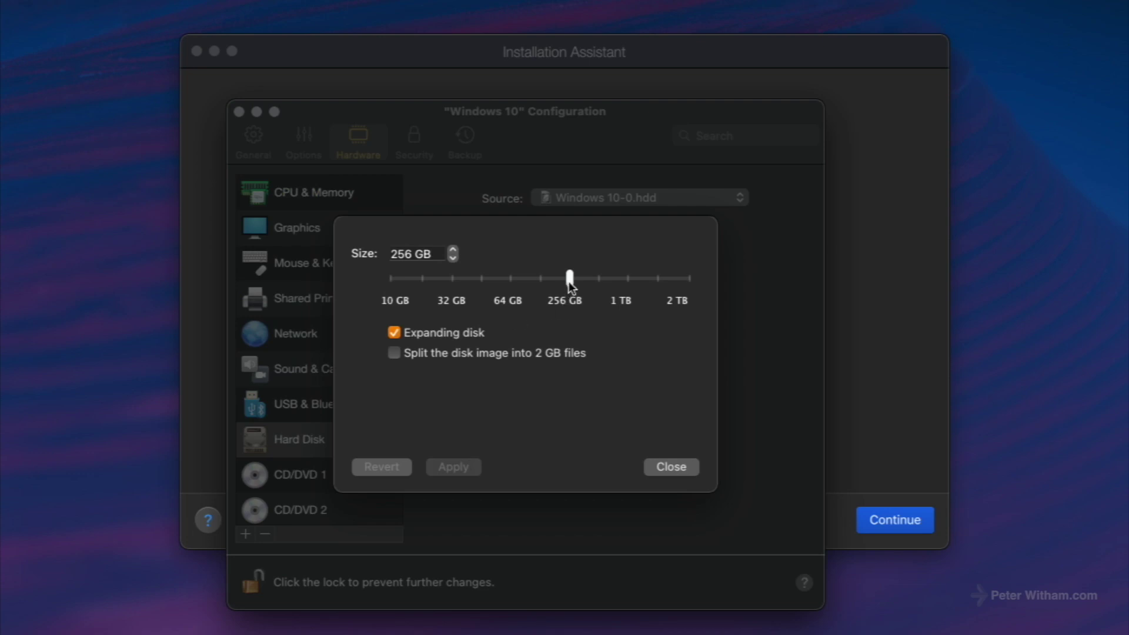
{"action": "left_click_drag", "start_coordinate": [569, 283], "coordinate": [598, 292]}
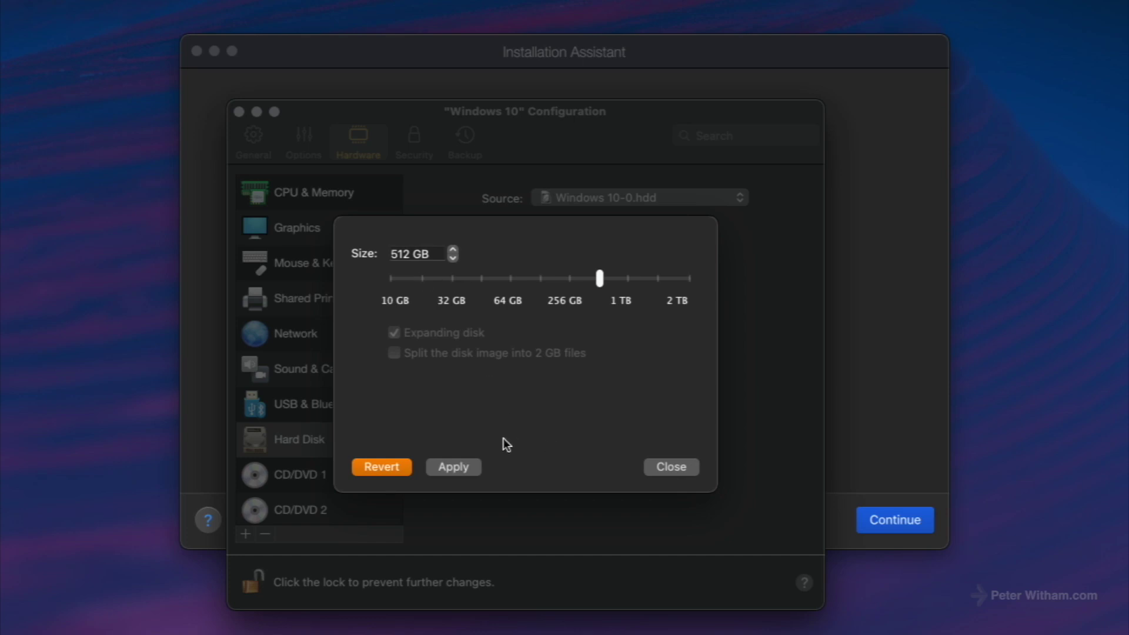
{"action": "left_click", "coordinate": [464, 471]}
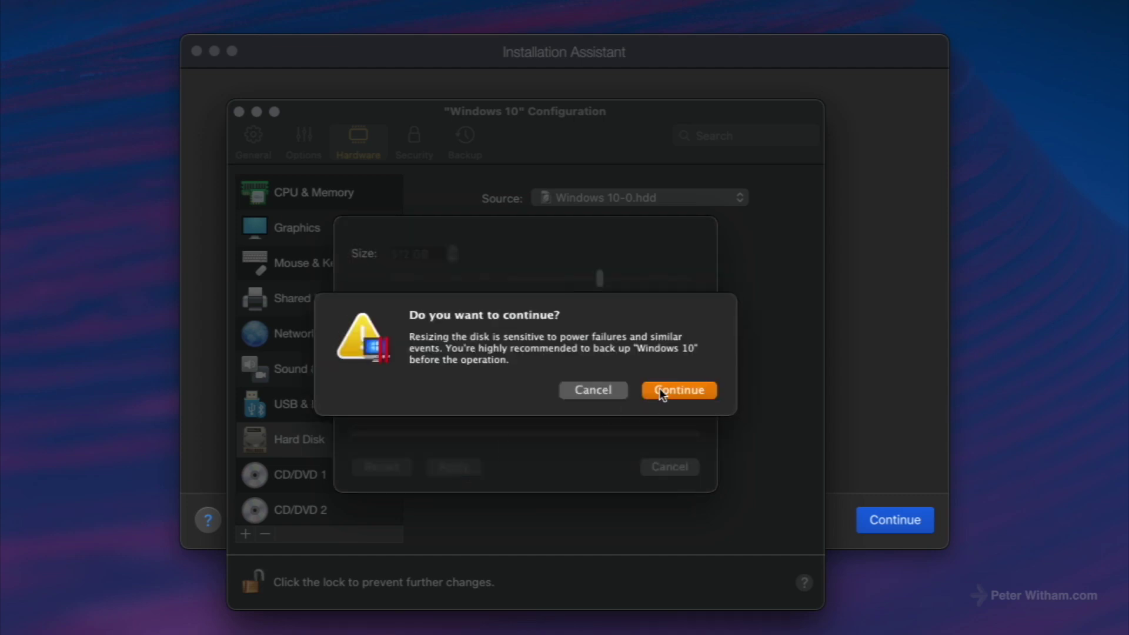
{"action": "left_click", "coordinate": [660, 390]}
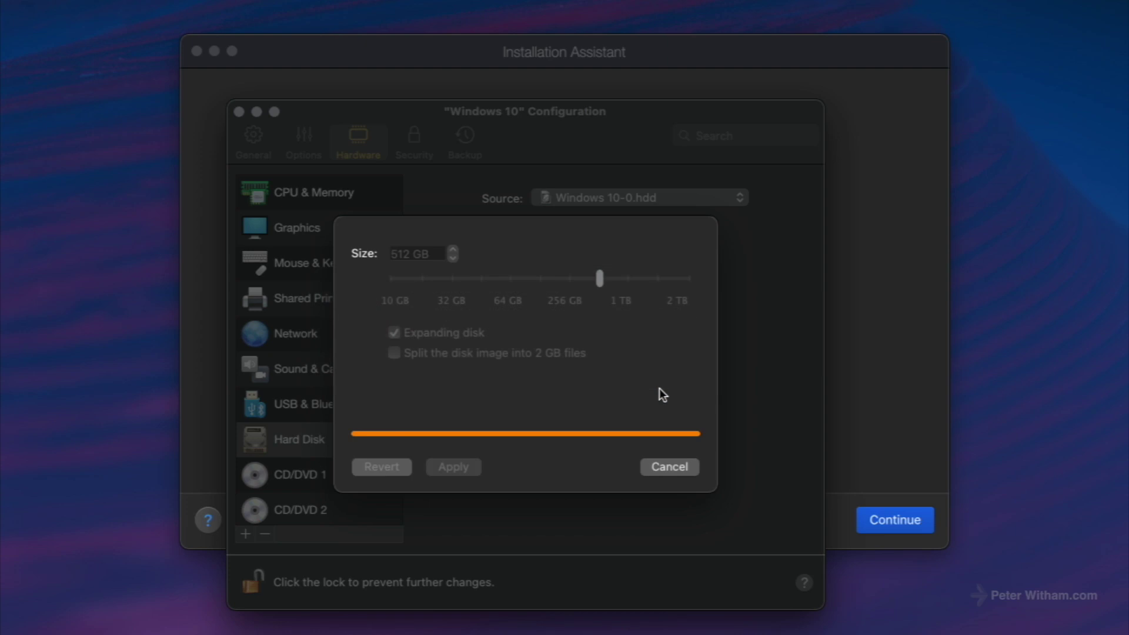
{"action": "left_click", "coordinate": [666, 467]}
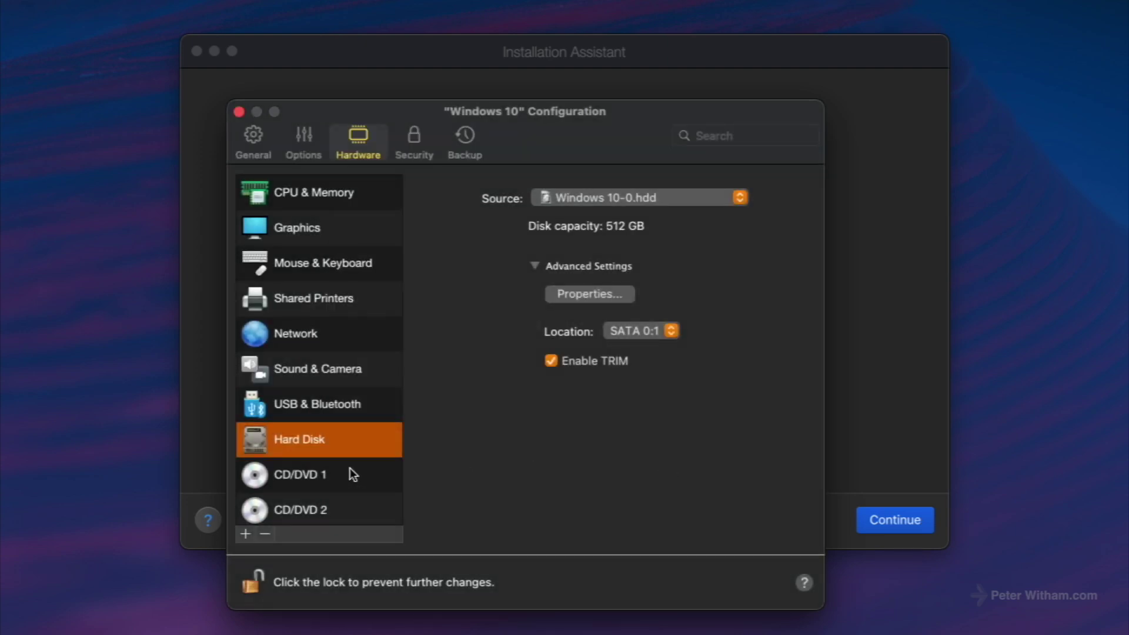
{"action": "scroll", "coordinate": [351, 474], "scroll_direction": "down", "scroll_amount": 2}
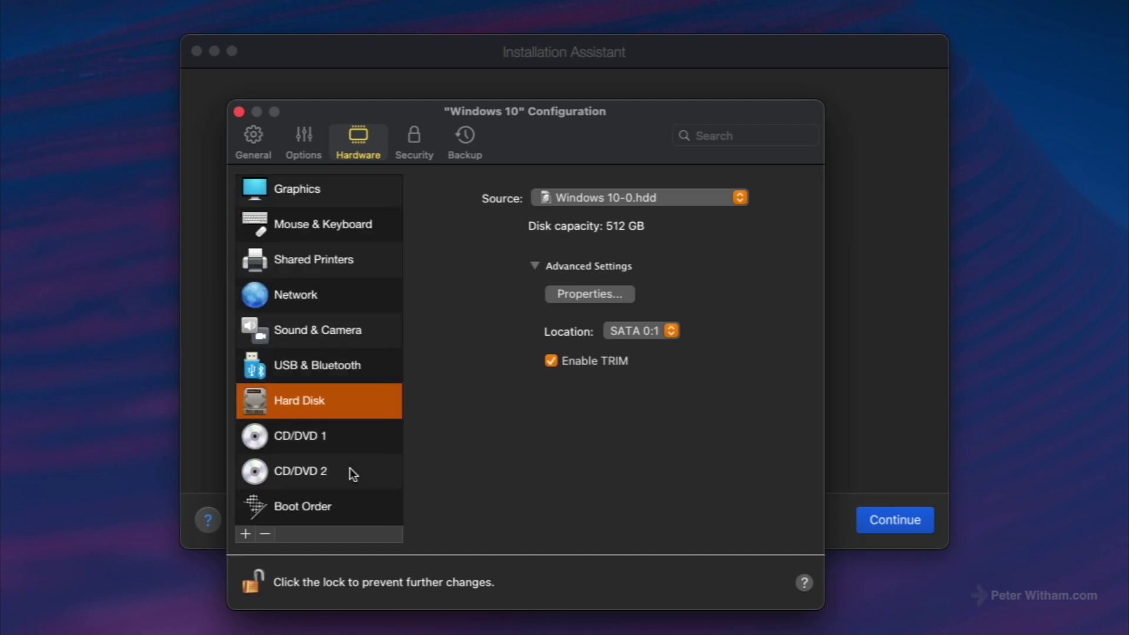
Enable and confirm Isolate Windows from Mac under Security, then view the Backup page
{"action": "left_click", "coordinate": [315, 506]}
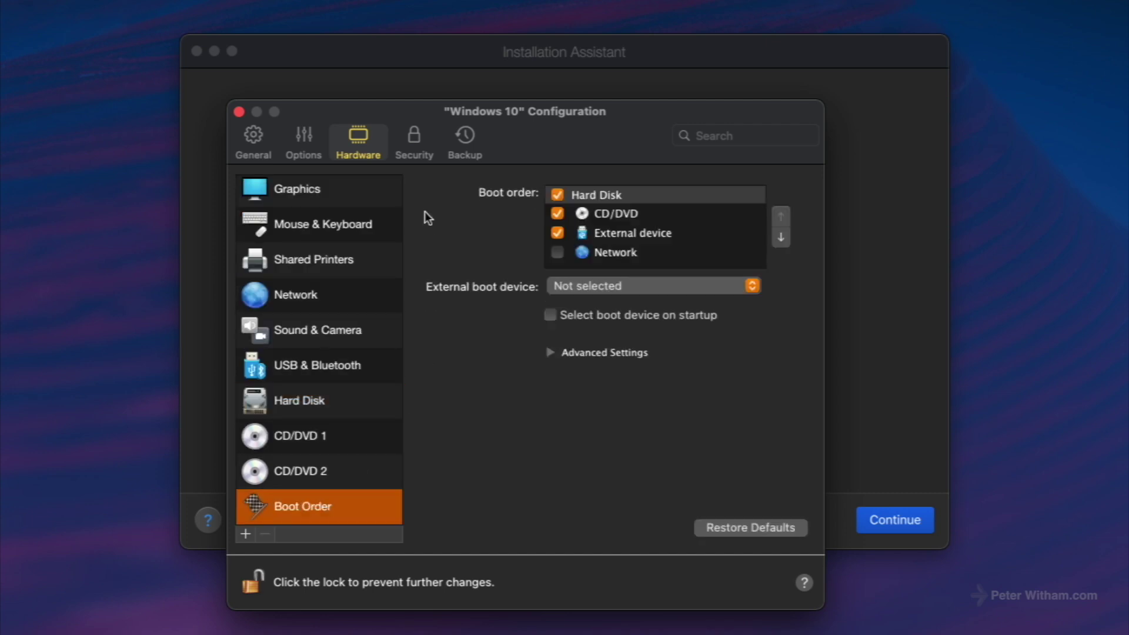
{"action": "left_click", "coordinate": [416, 140]}
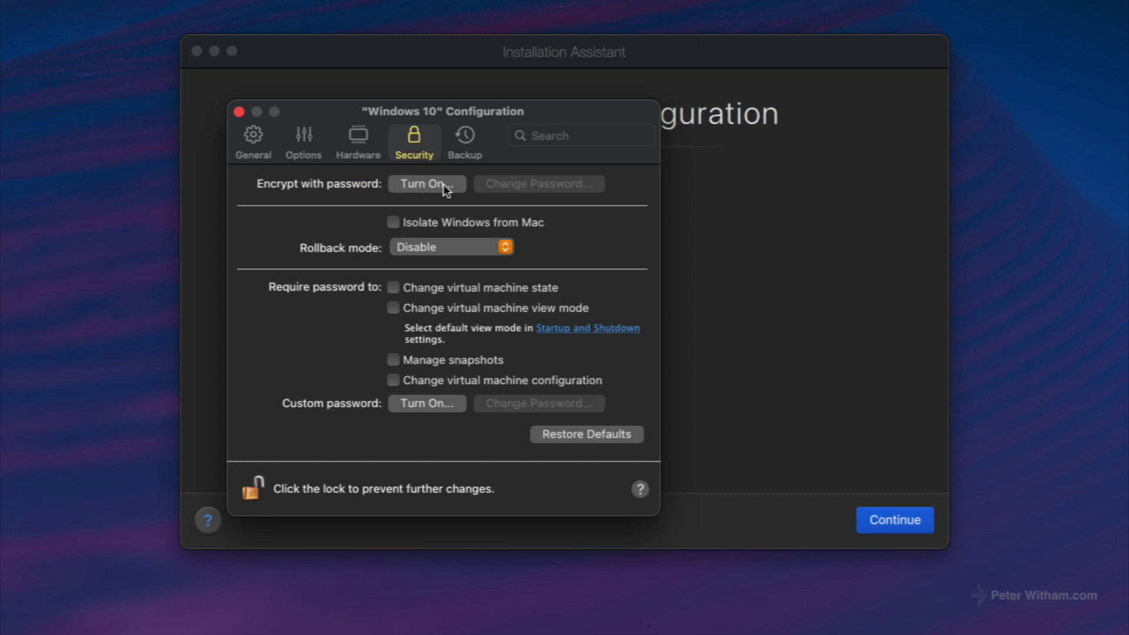
{"action": "left_click", "coordinate": [421, 222]}
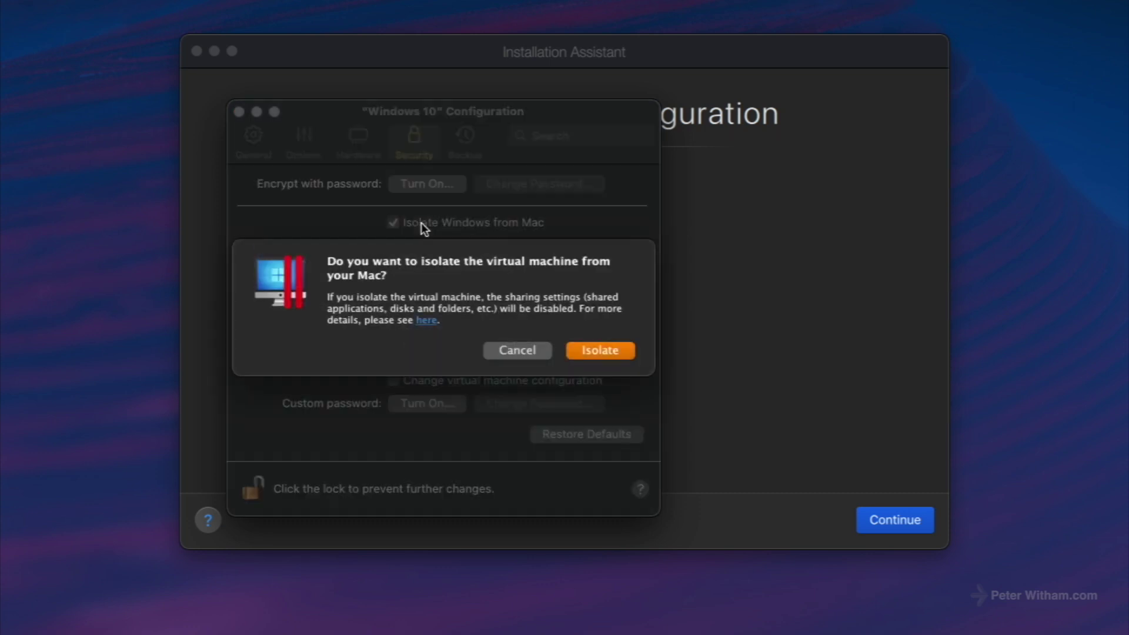
{"action": "left_click", "coordinate": [616, 350]}
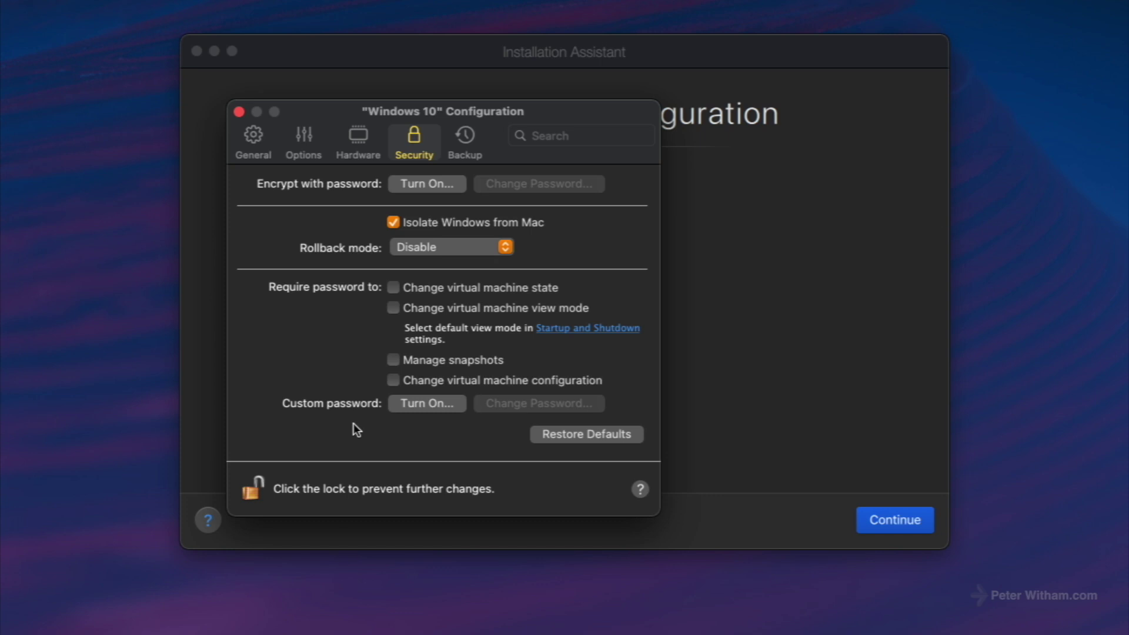
{"action": "left_click", "coordinate": [460, 138]}
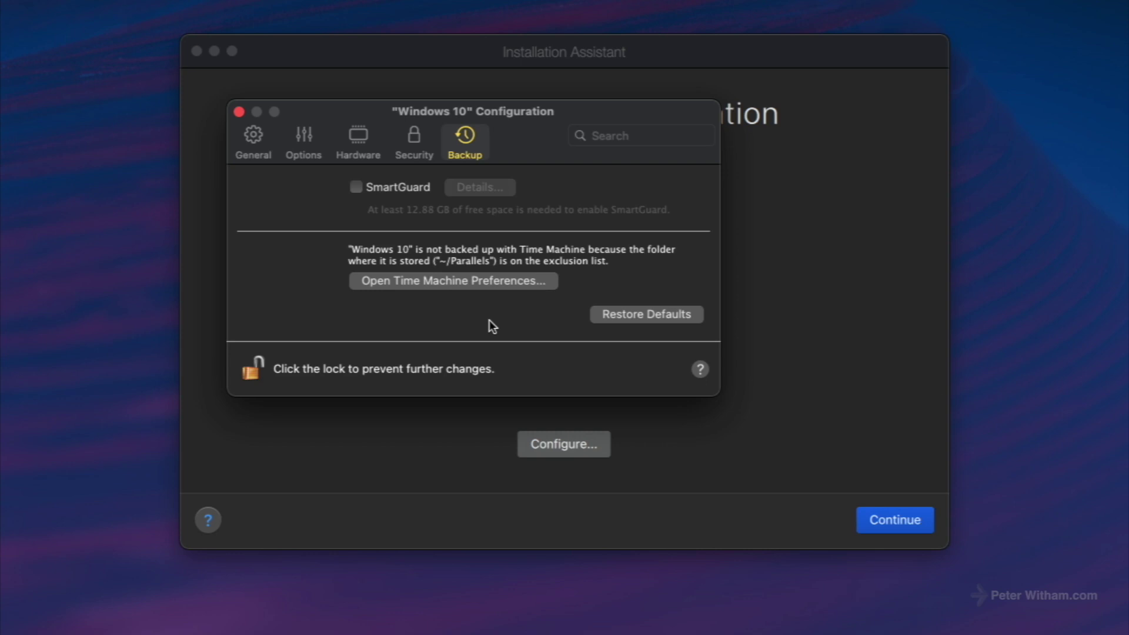
Close the Configuration window and continue the Windows 10 installation with 4 CPUs, 4 GB and 549.76 GB
{"action": "left_click", "coordinate": [239, 112]}
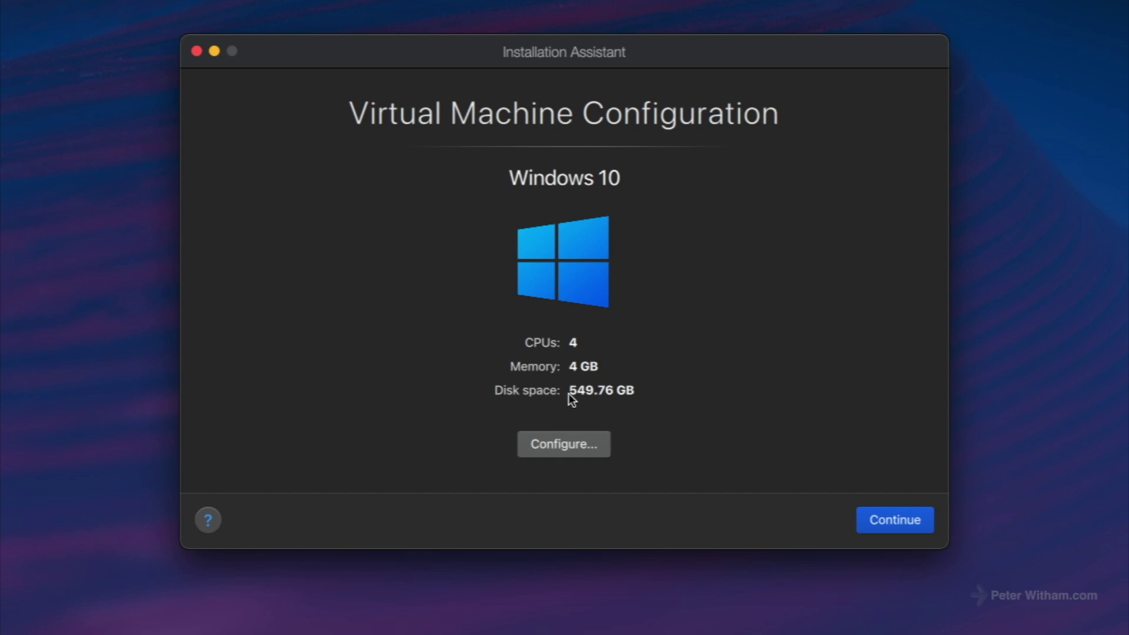
{"action": "left_click", "coordinate": [873, 518]}
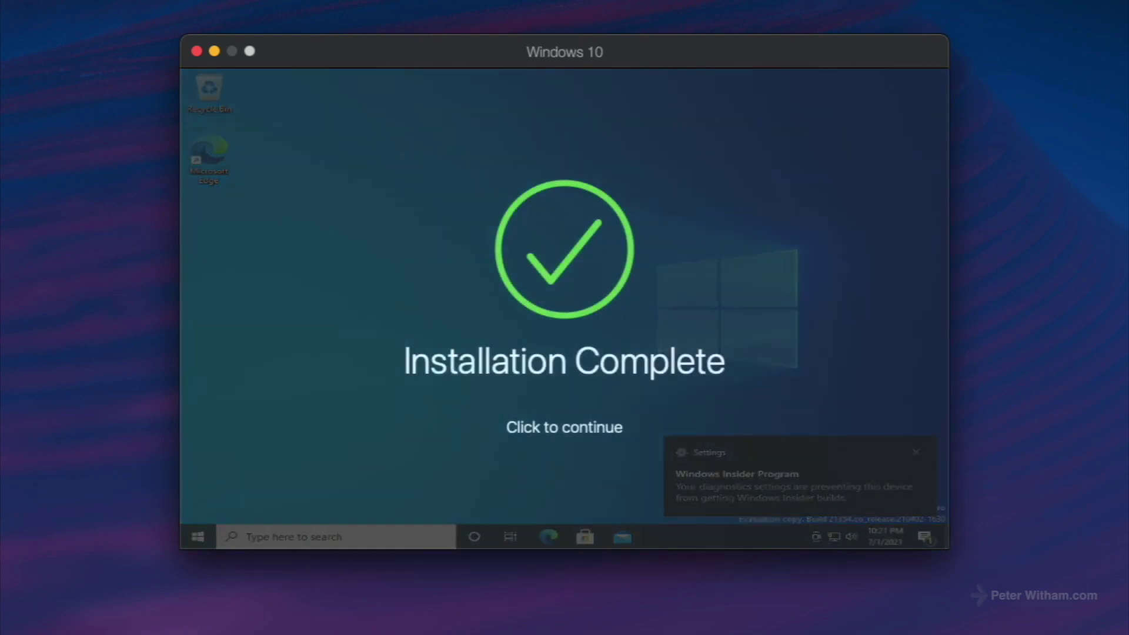
Dismiss Installation Complete, enlarge the Windows 10 window and close the Edge welcome page
{"action": "left_click", "coordinate": [549, 500]}
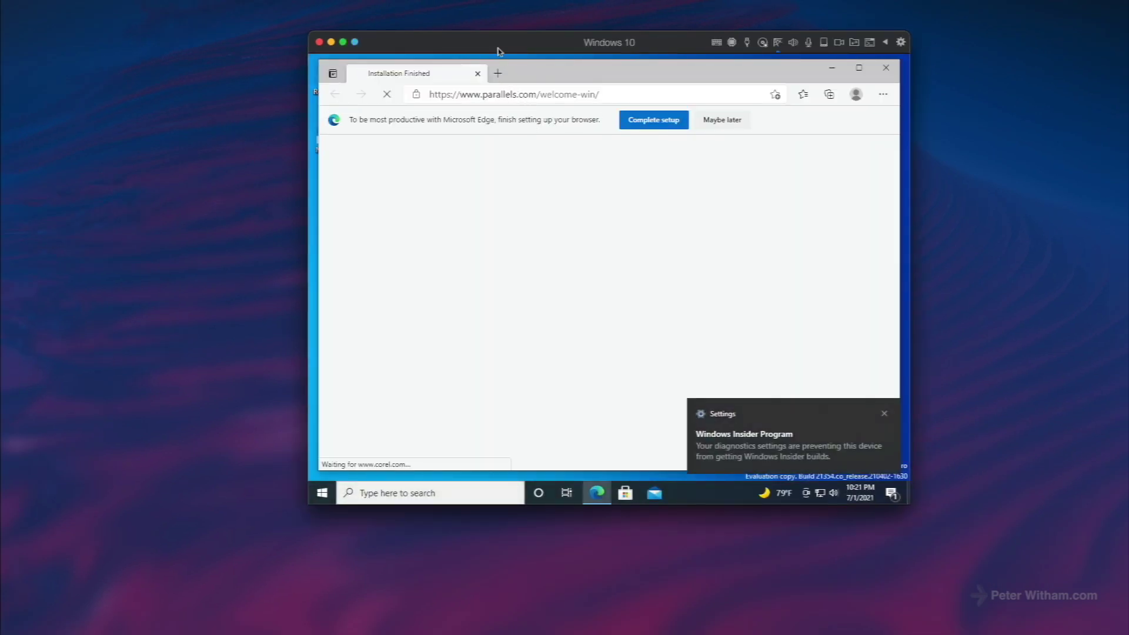
{"action": "left_click_drag", "start_coordinate": [500, 45], "coordinate": [194, 24]}
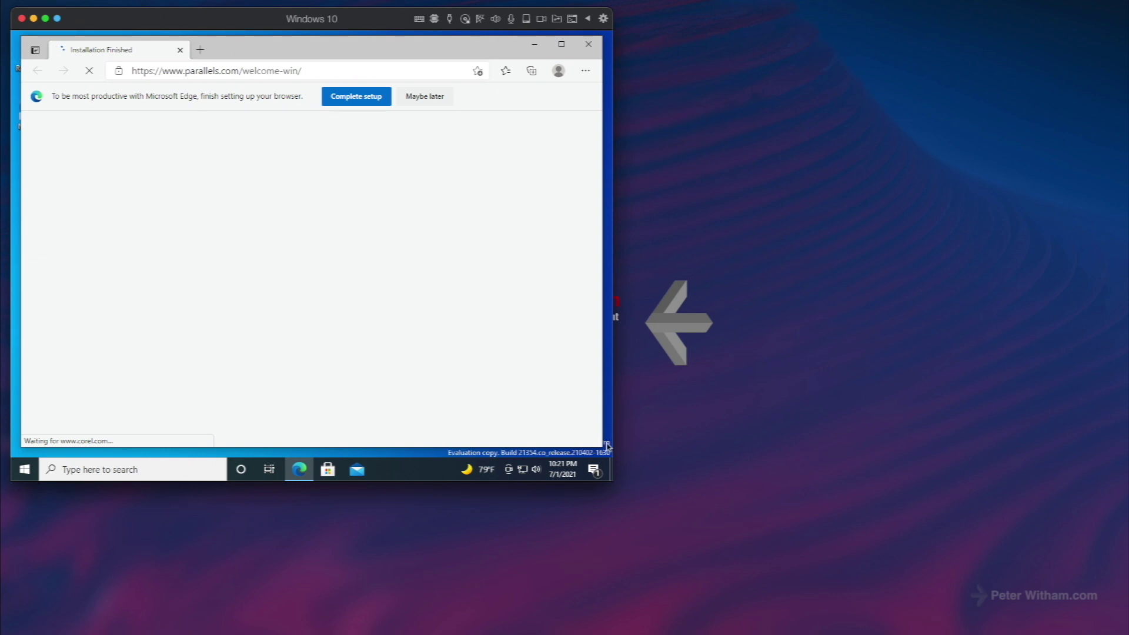
{"action": "left_click_drag", "start_coordinate": [612, 480], "coordinate": [1122, 626]}
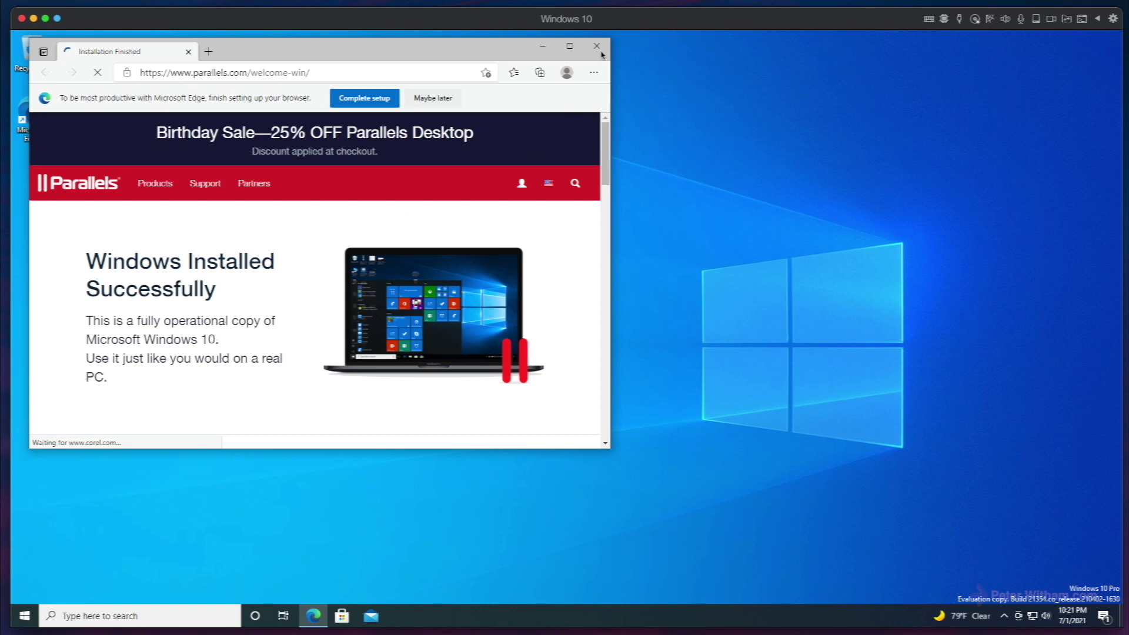
{"action": "left_click_drag", "start_coordinate": [487, 59], "coordinate": [632, 137]}
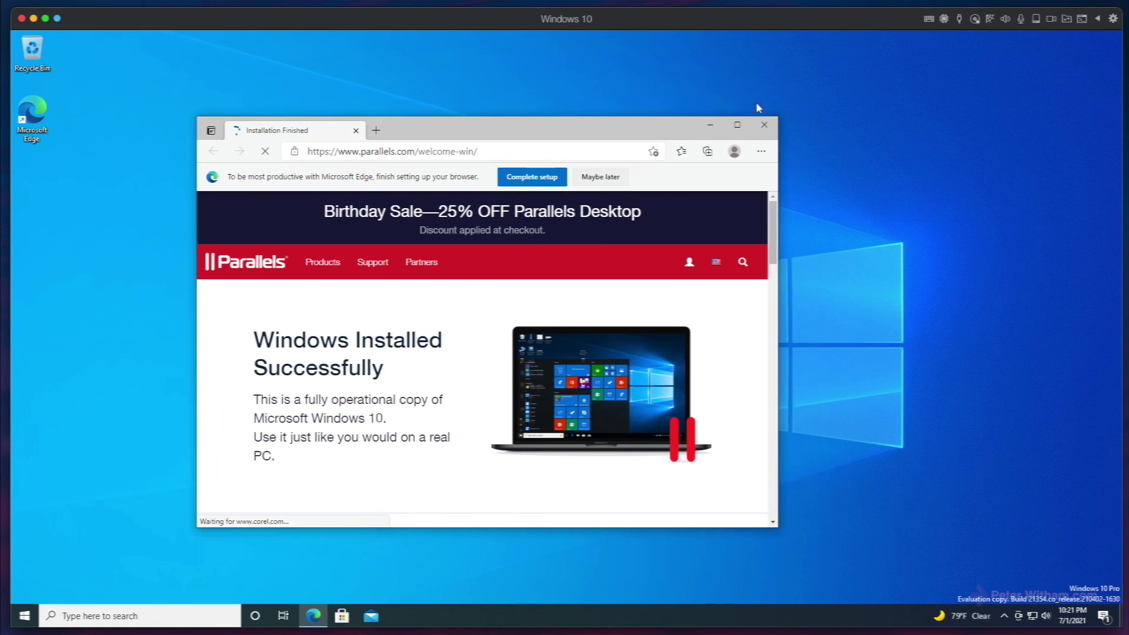
{"action": "left_click", "coordinate": [765, 128]}
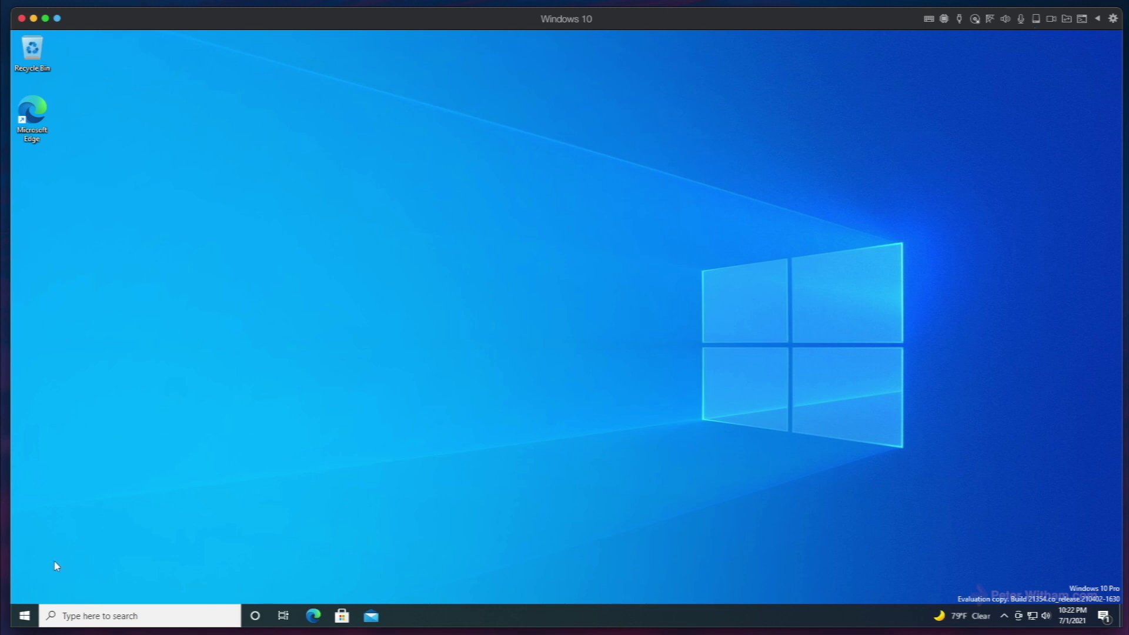
{"action": "left_click", "coordinate": [26, 615]}
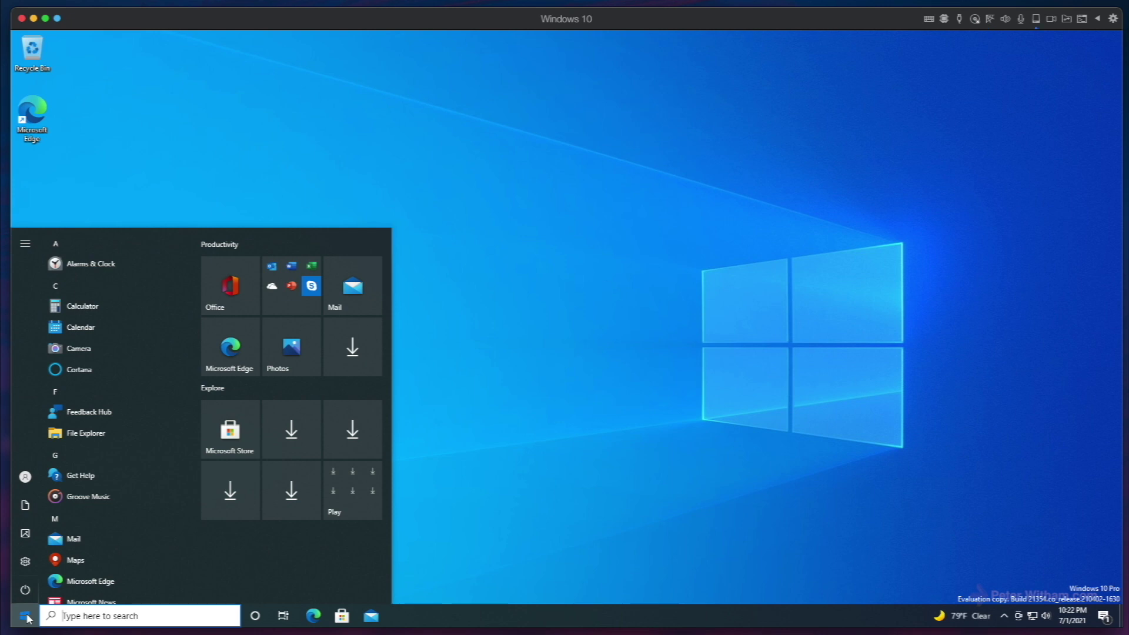
{"action": "left_click", "coordinate": [490, 400]}
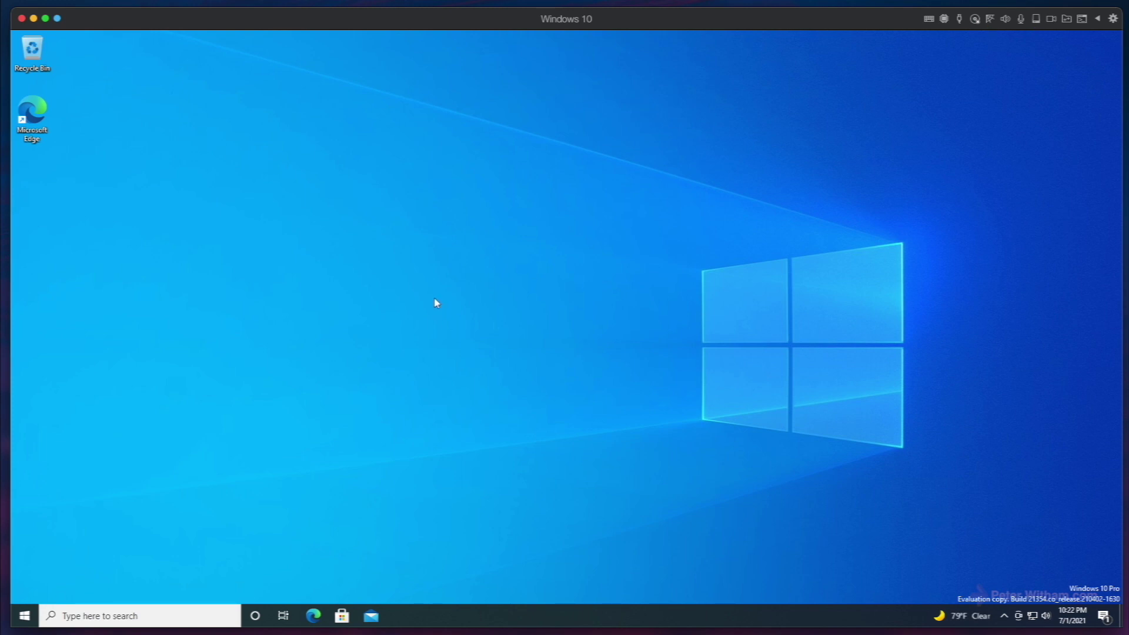
{"action": "key", "text": "super+e"}
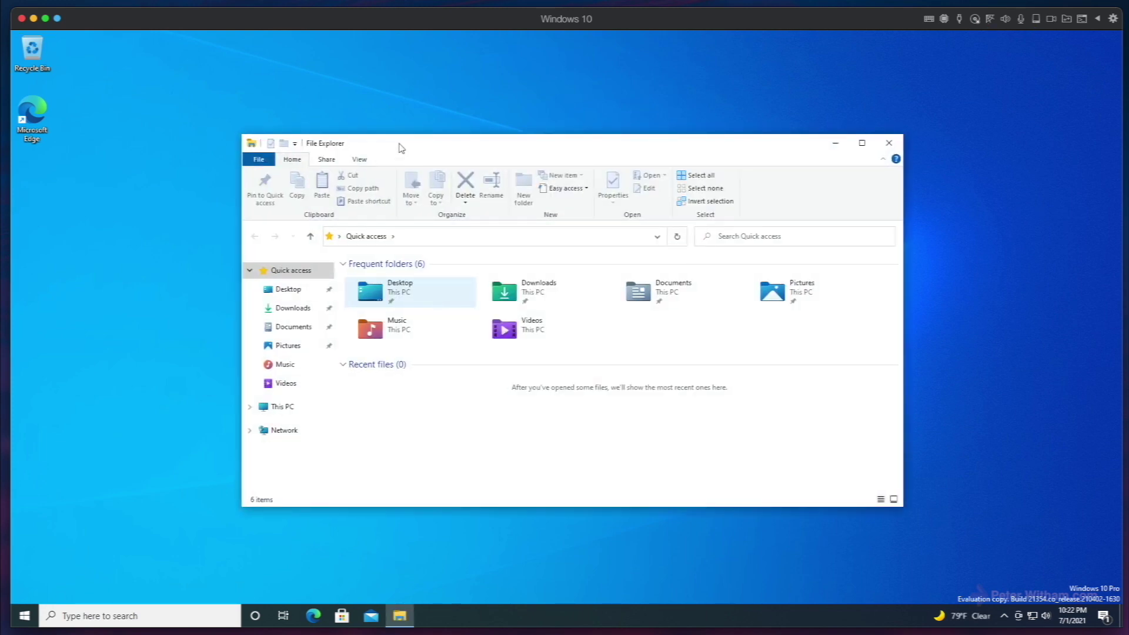
{"action": "left_click_drag", "start_coordinate": [399, 146], "coordinate": [359, 111]}
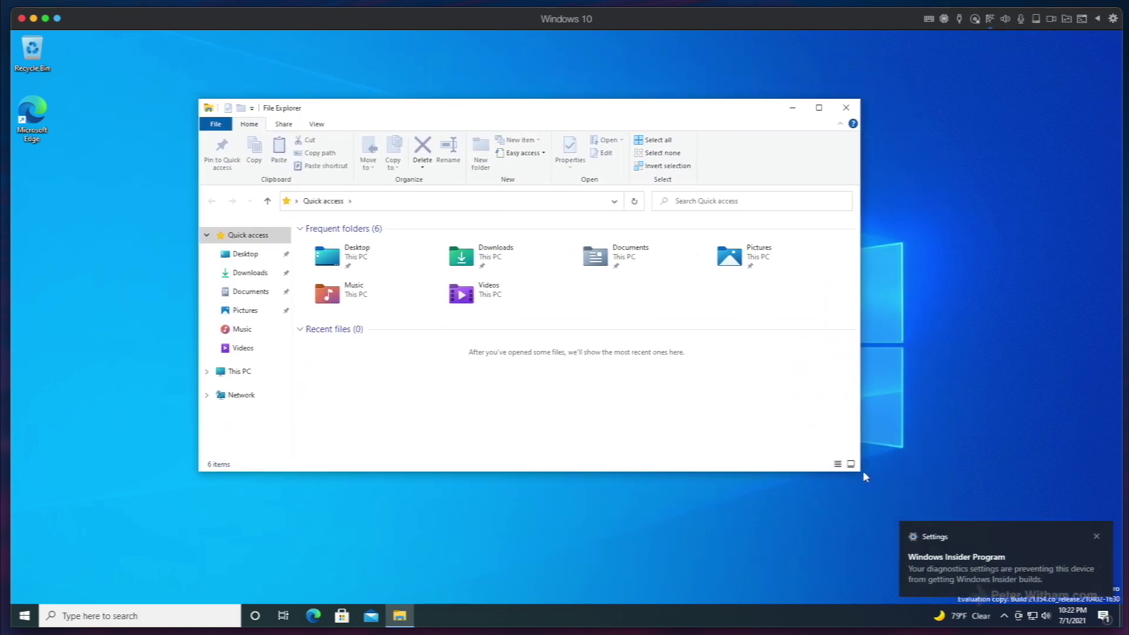
{"action": "left_click", "coordinate": [1097, 537]}
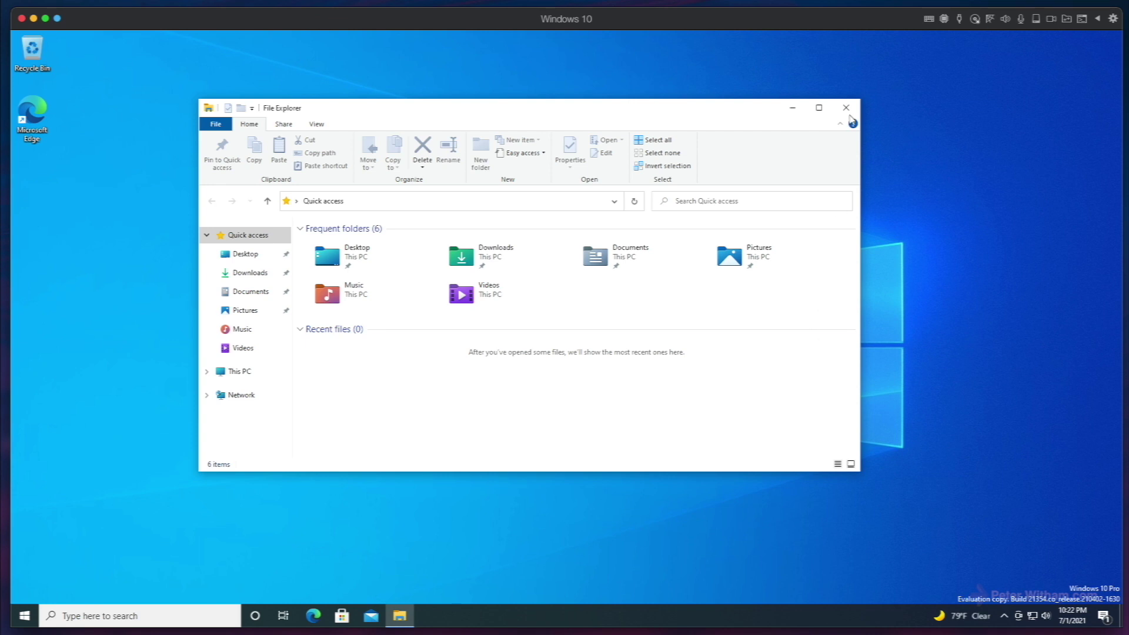
{"action": "left_click", "coordinate": [846, 108]}
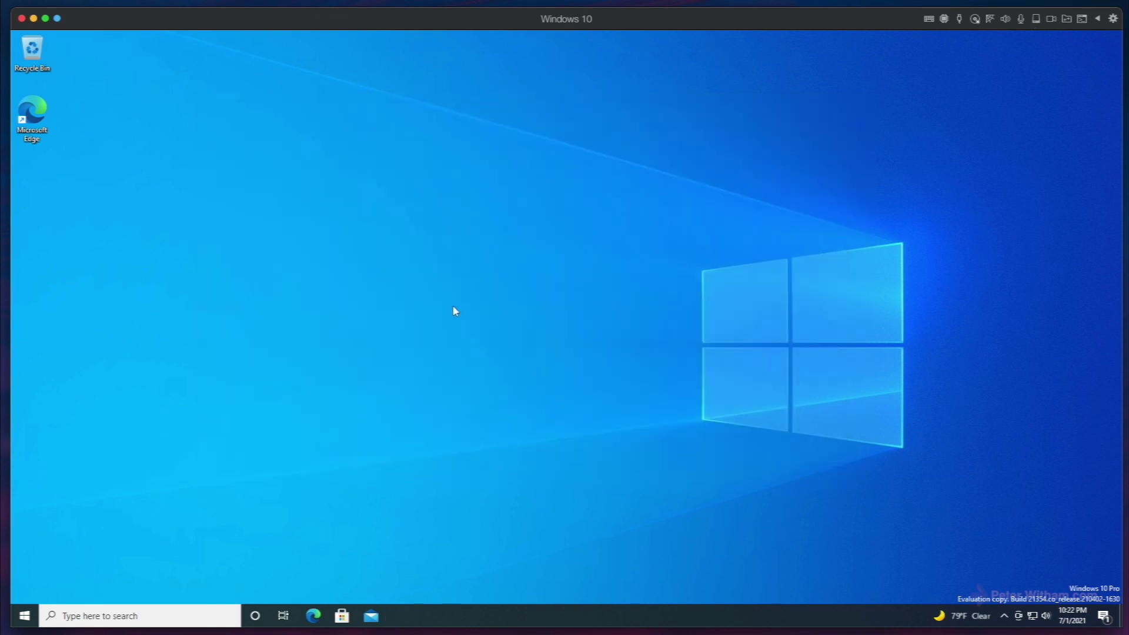